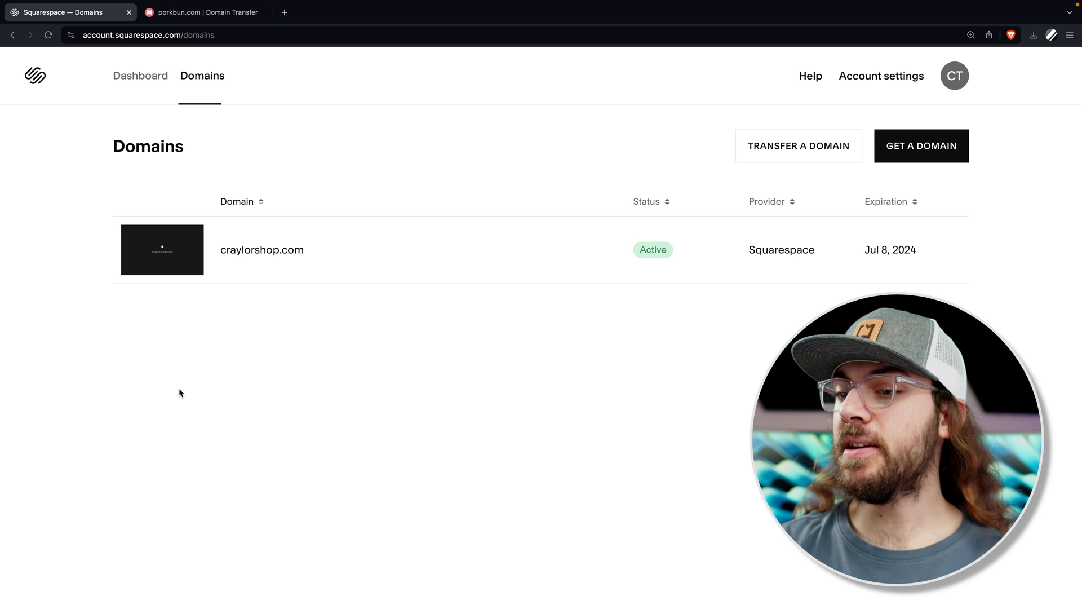
Unlock craylorshop.com in Squarespace and request its transfer authorization code
left_click(241, 260)
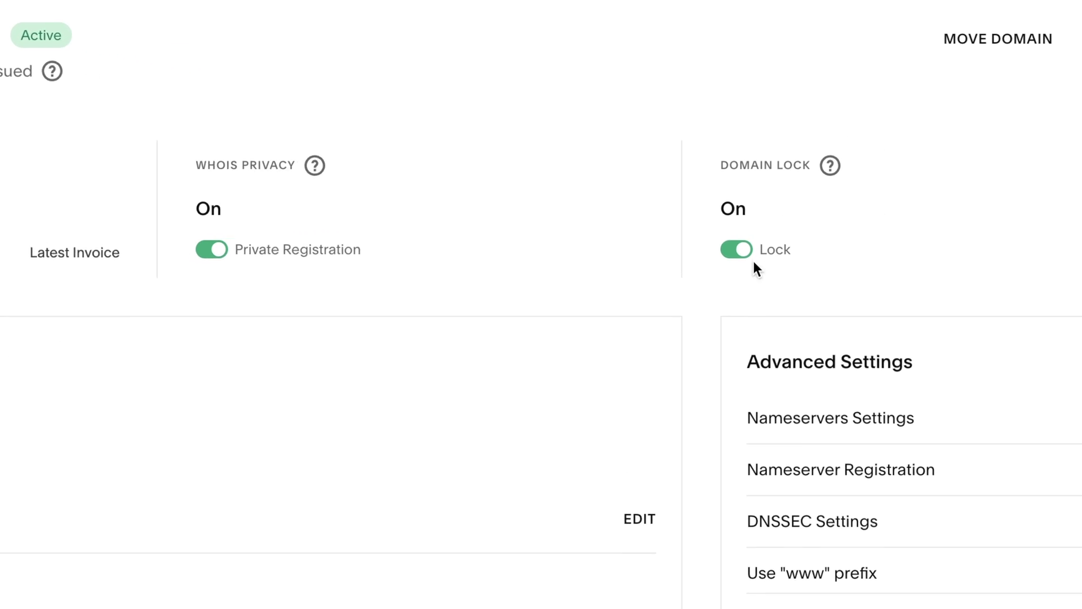
left_click(733, 254)
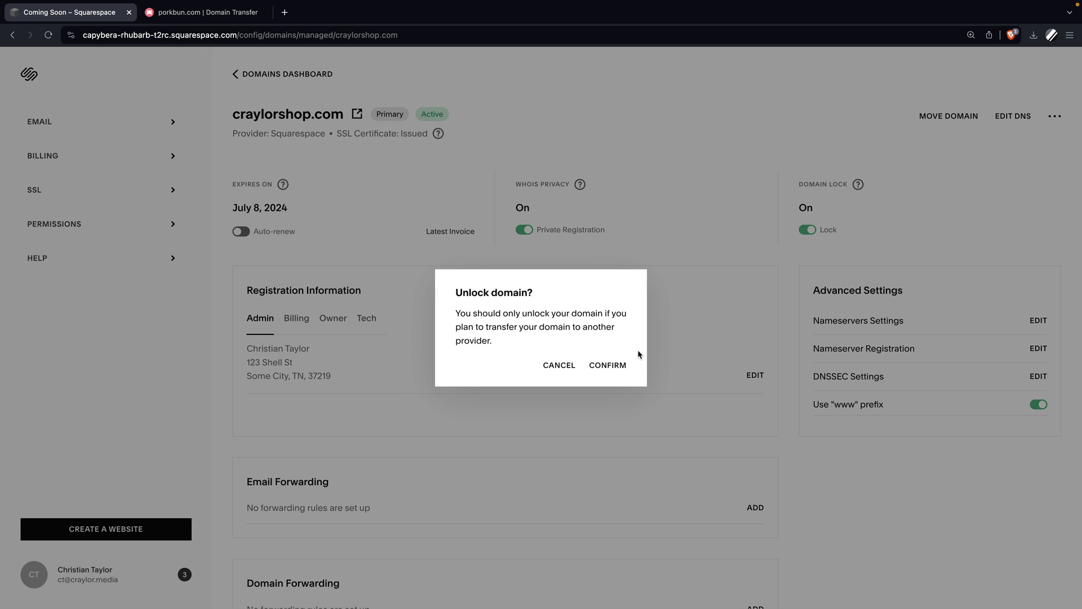
left_click(613, 367)
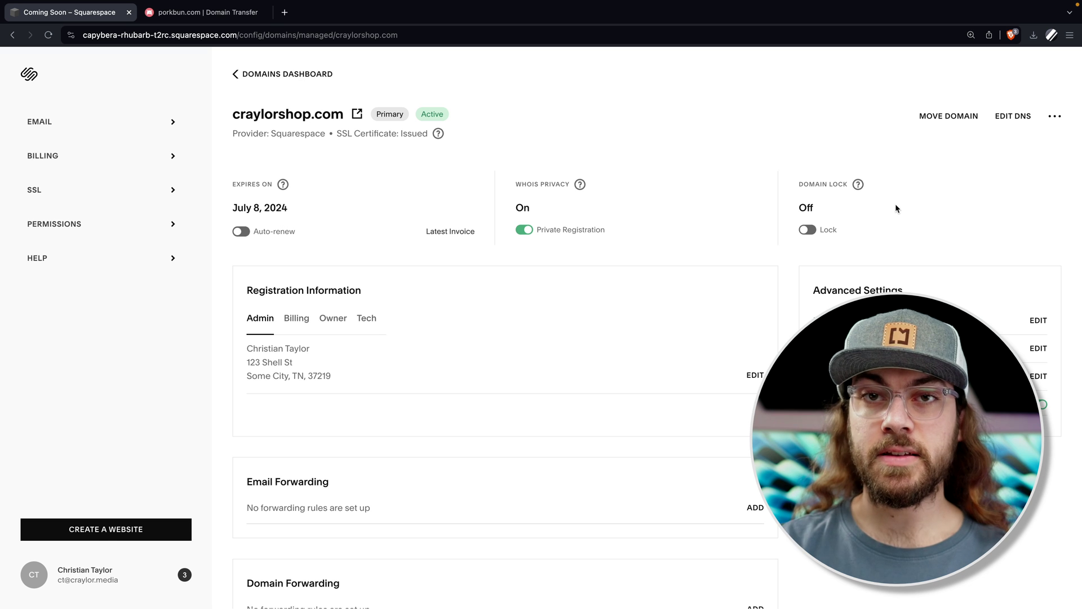
left_click(1055, 117)
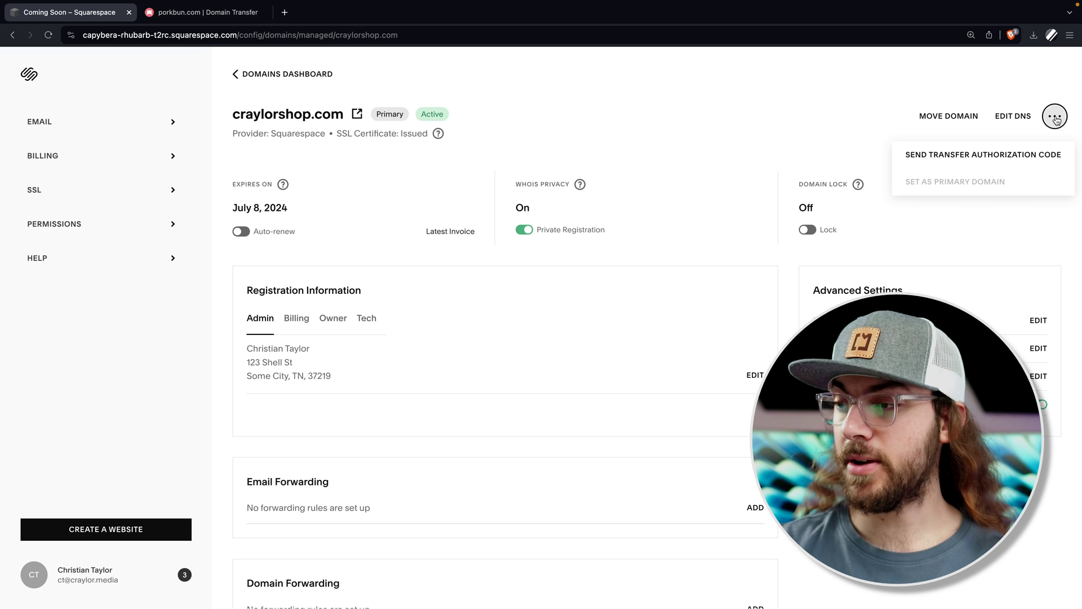
left_click(1035, 154)
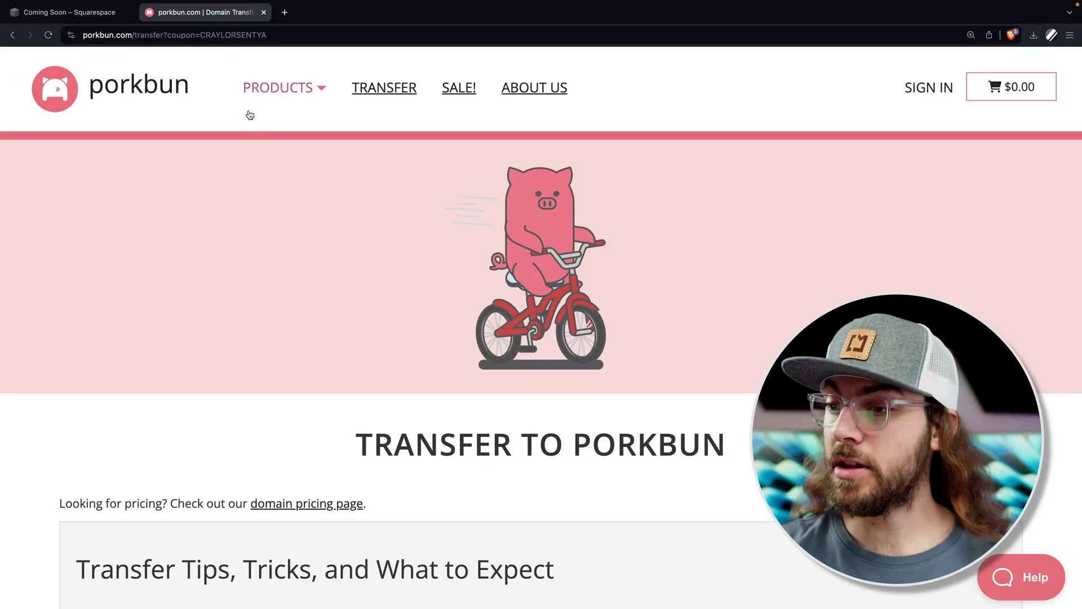
Enter craylorshop.com and its pasted auth code on Porkbun's Transfer page, using single-domain entry
scroll(251, 190, "down", 10)
scroll(251, 190, "down", 4)
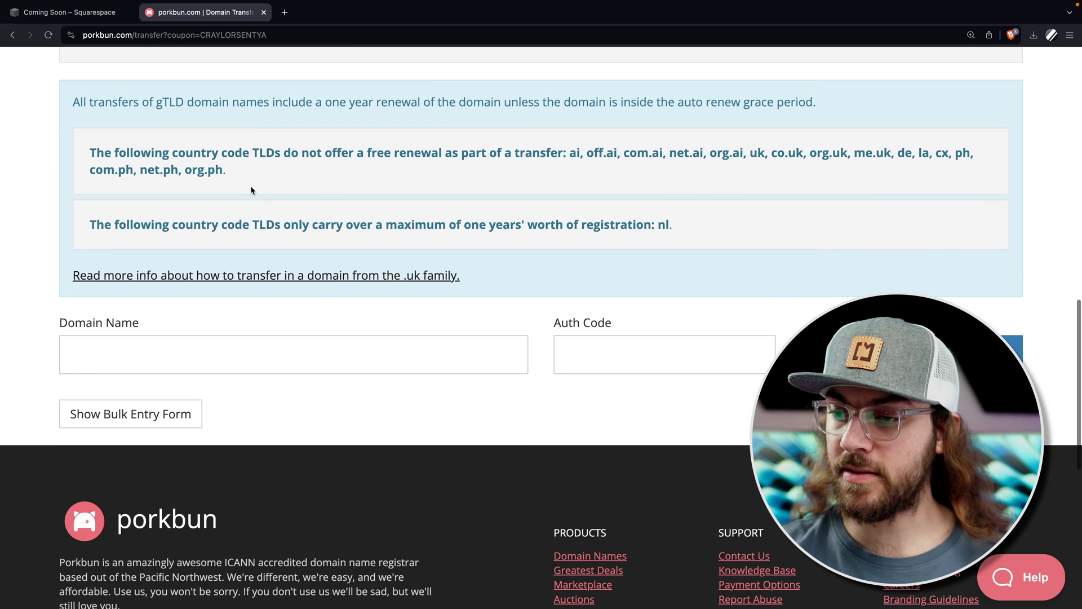
left_click(245, 352)
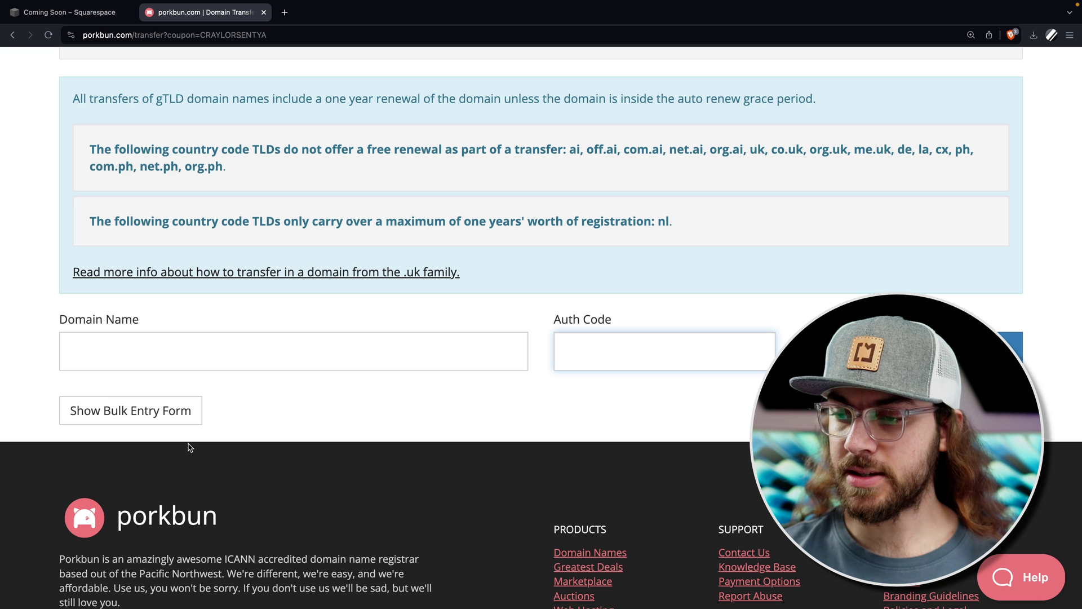
left_click(167, 418)
scroll(167, 418, "down", 3)
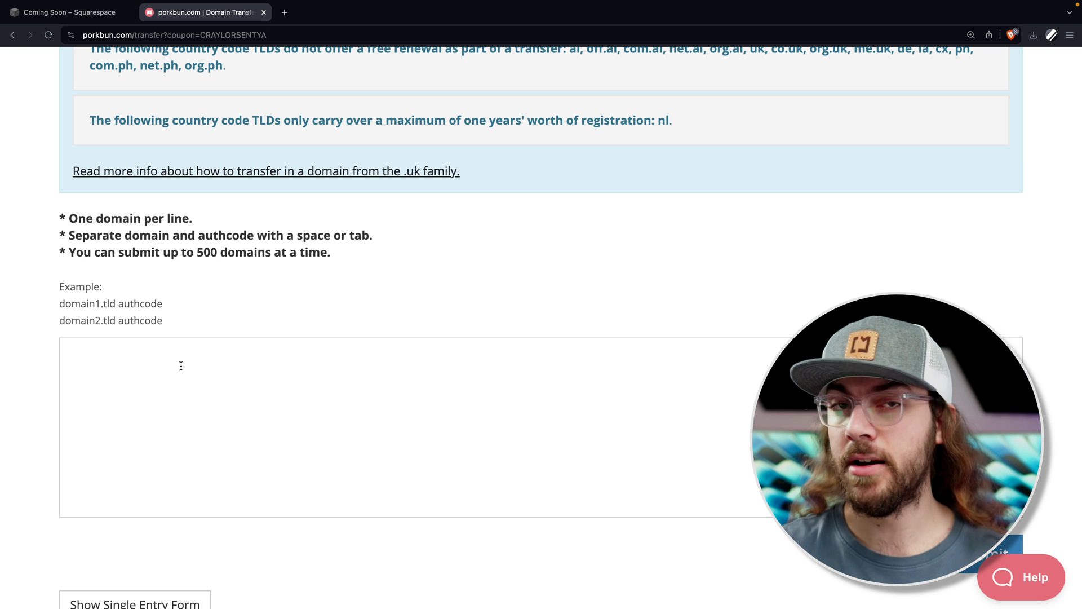
scroll(181, 366, "down", 3)
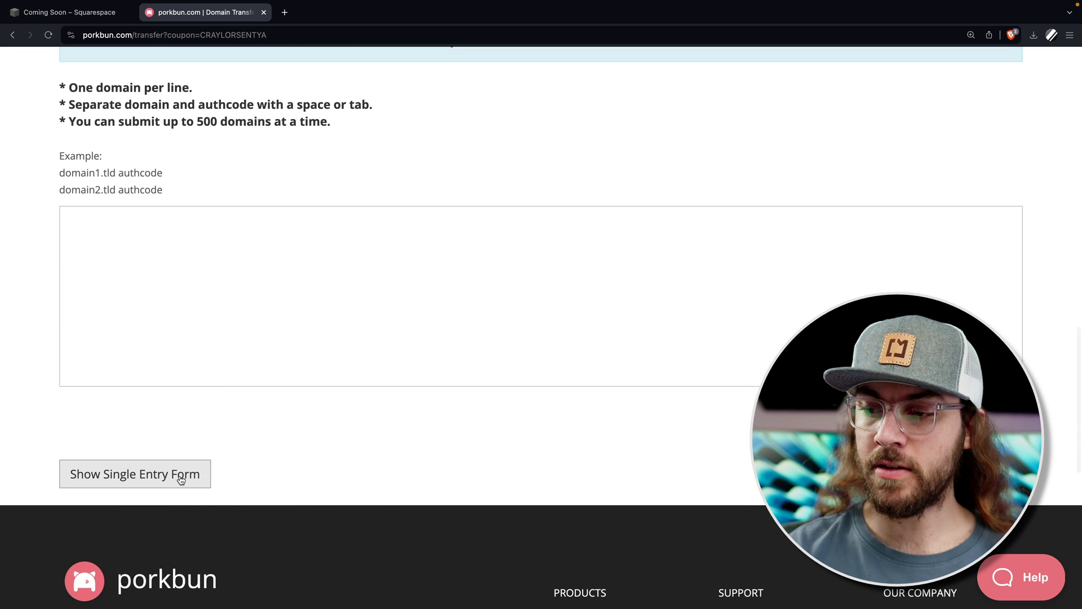
left_click(181, 478)
scroll(202, 321, "up", 3)
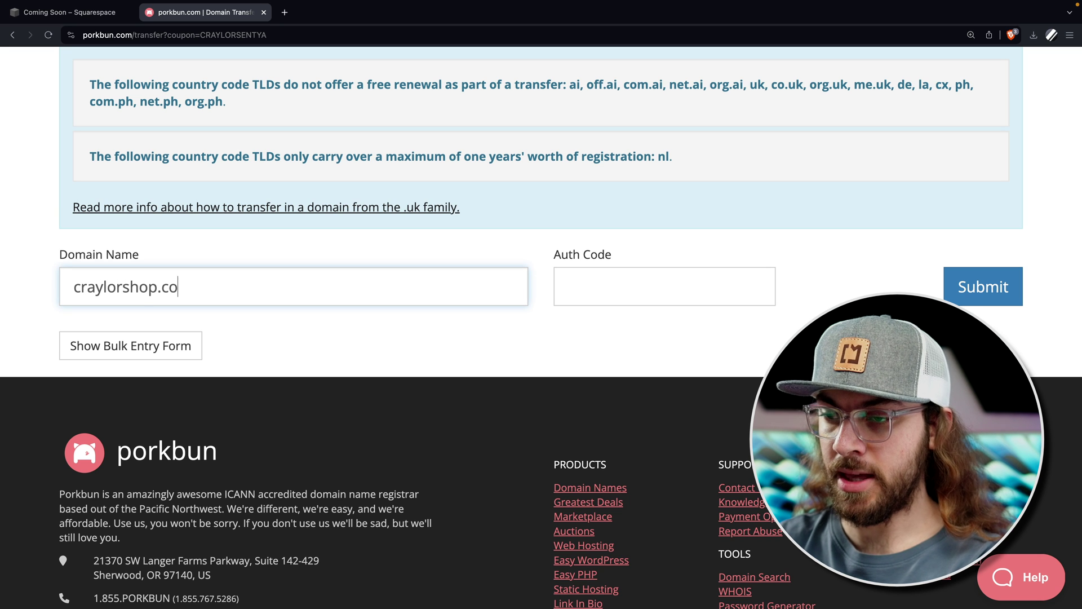
key("super+v")
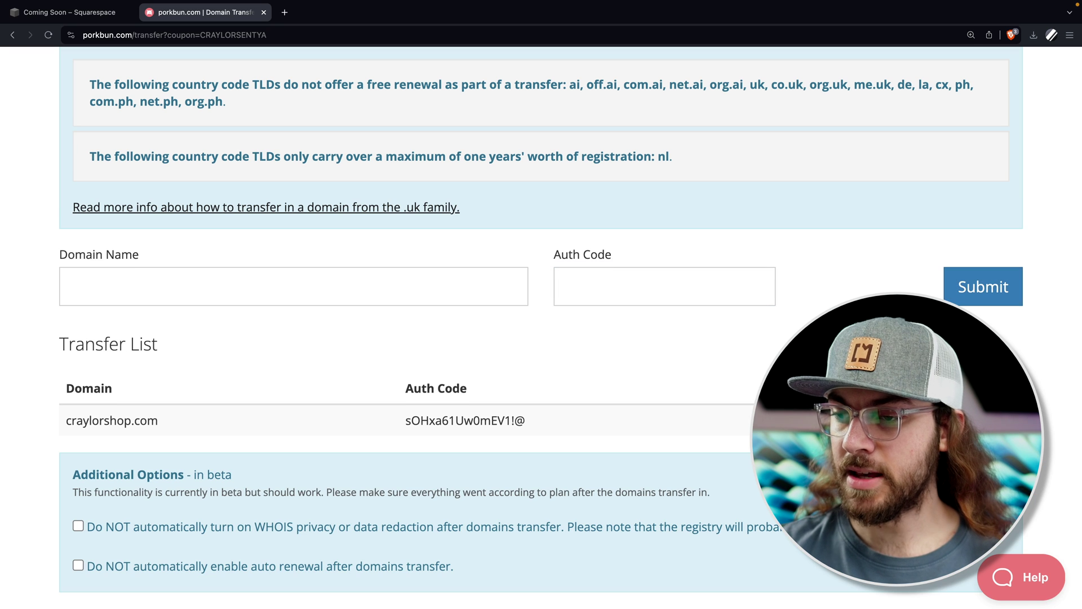
Keep auto-renewal on and add the craylorshop.com transfer to the cart at $10.37
scroll(541, 327, "down", 2)
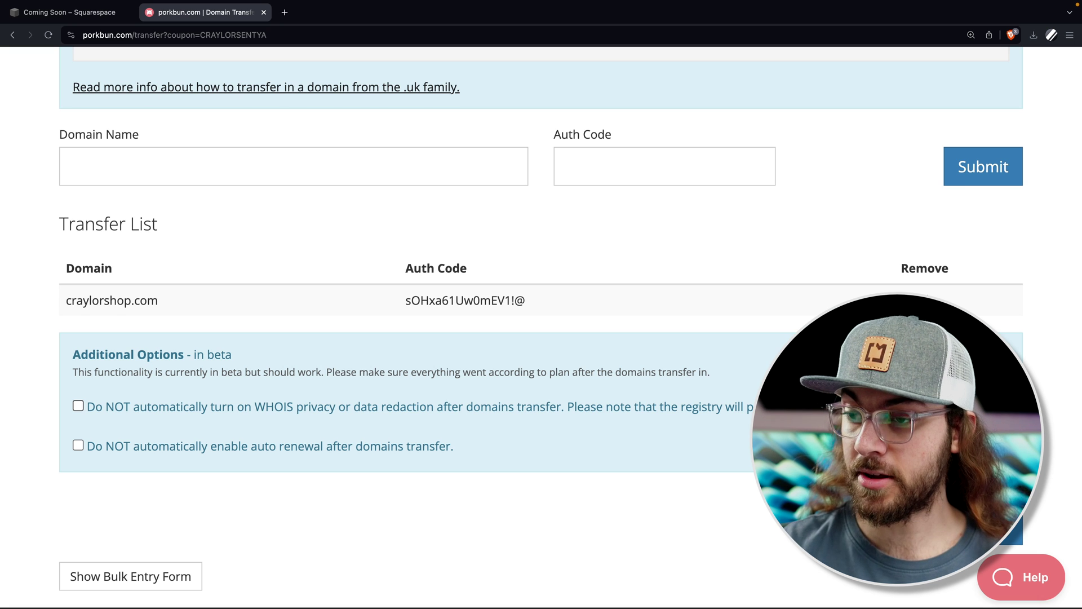
scroll(541, 327, "down", 1)
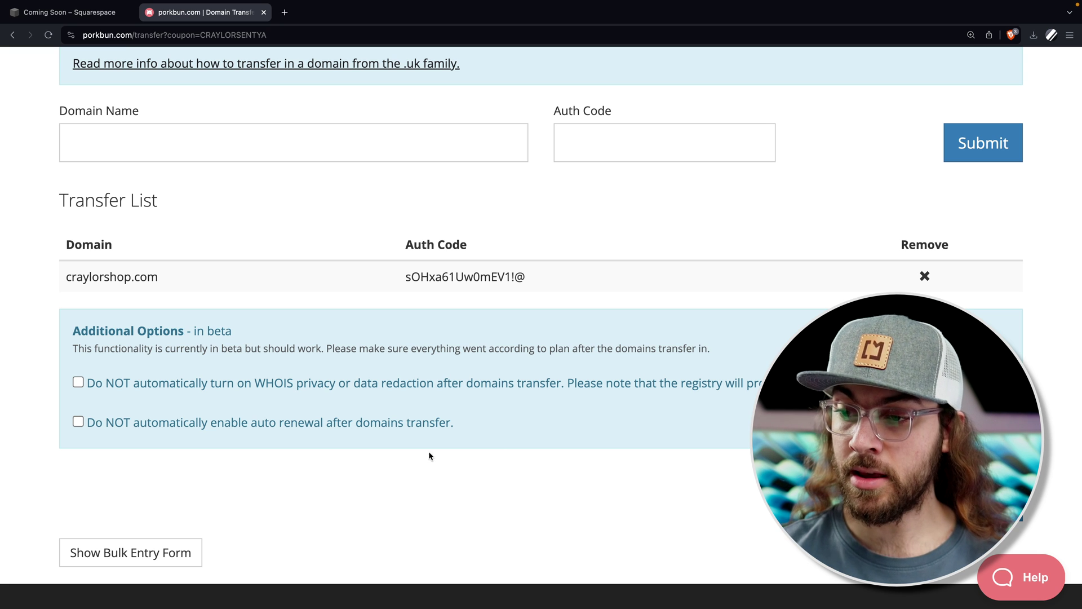
left_click(78, 421)
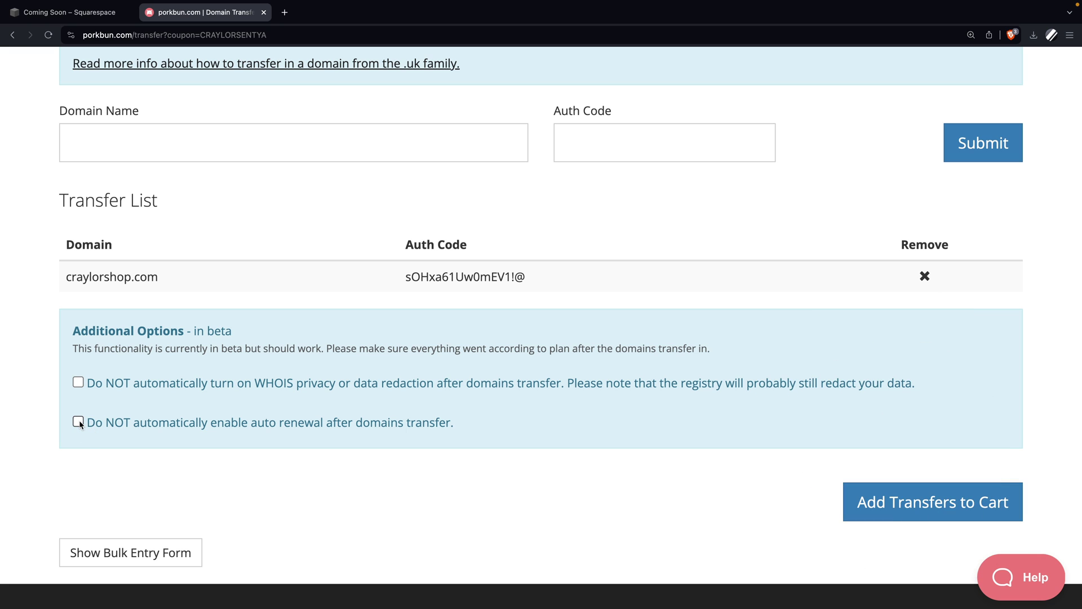
left_click(862, 500)
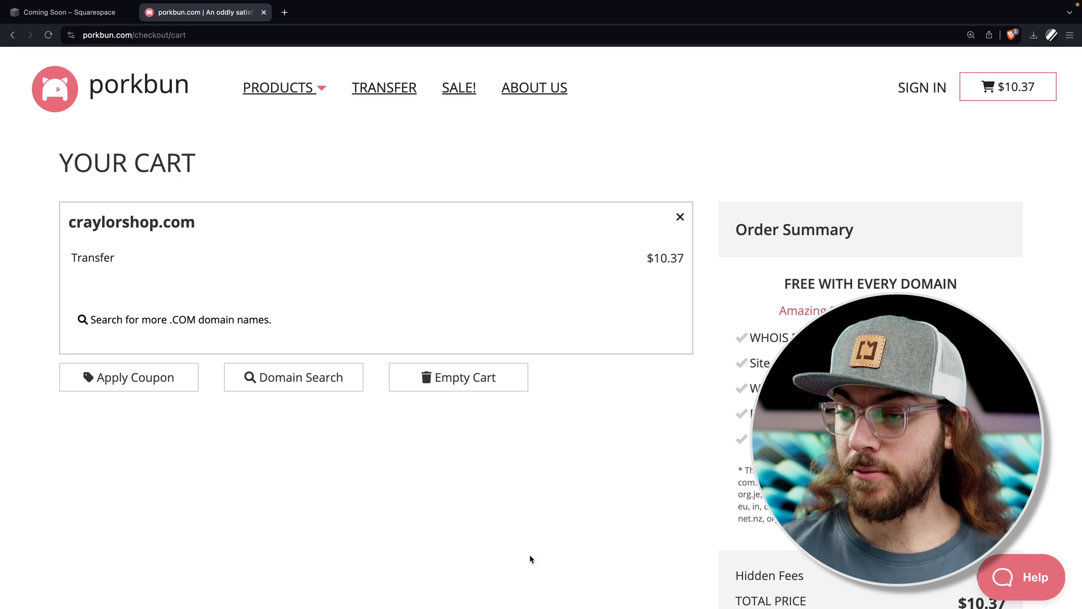
Apply coupon CRAYLORSENTYA to drop the transfer to $9.37, then continue to billing
left_click(182, 387)
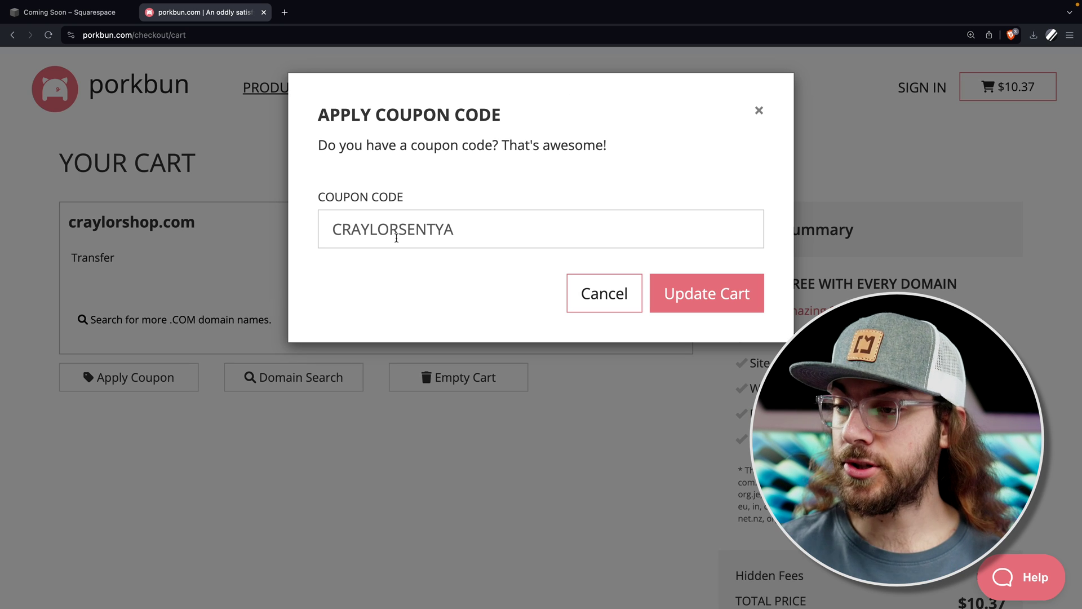
left_click_drag(474, 233, 292, 227)
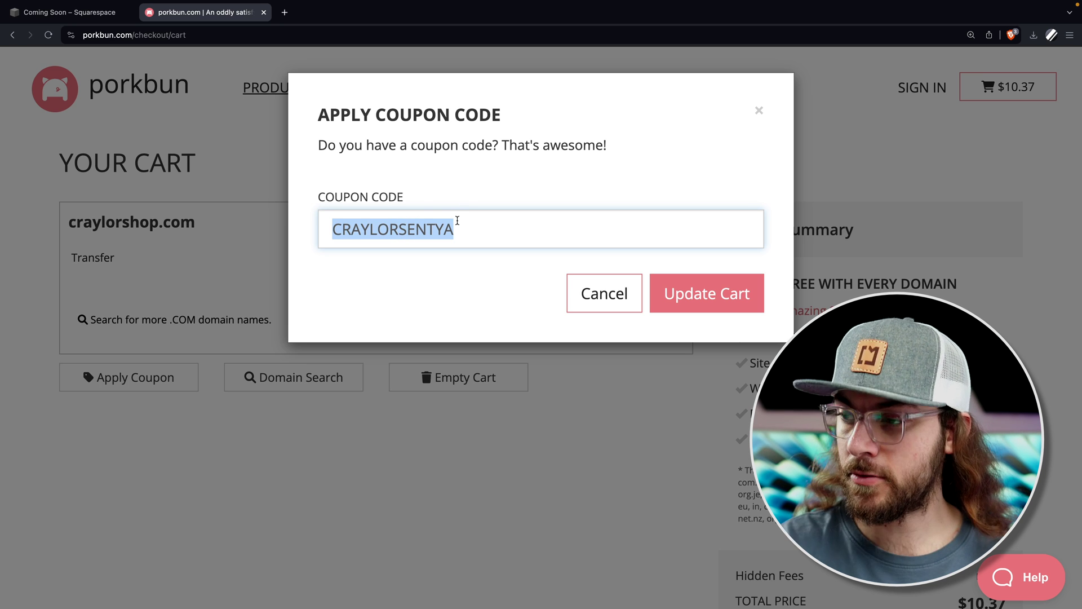
left_click(686, 300)
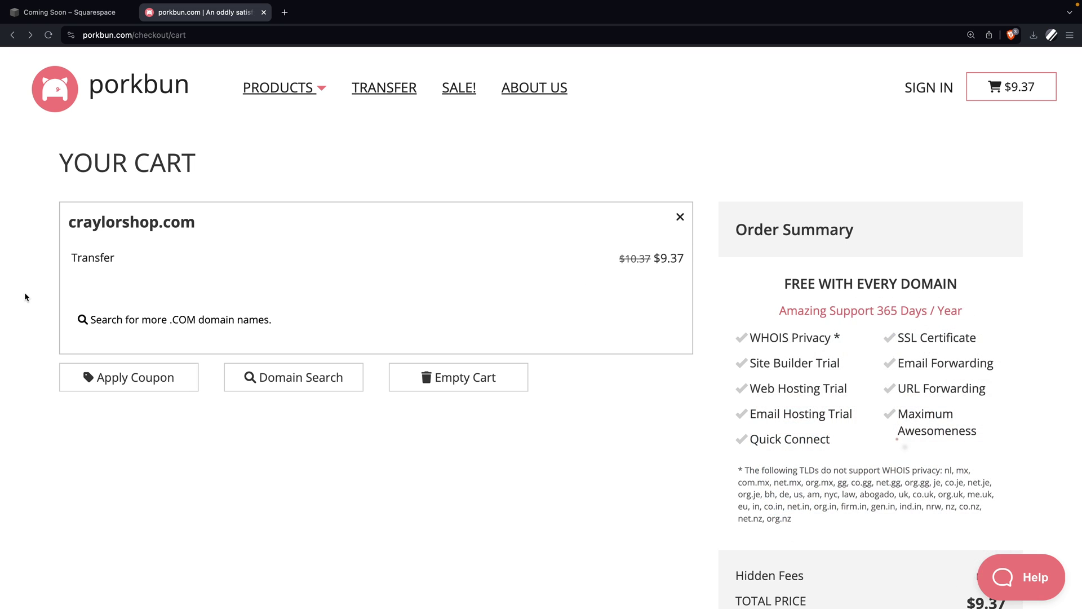
scroll(25, 293, "down", 5)
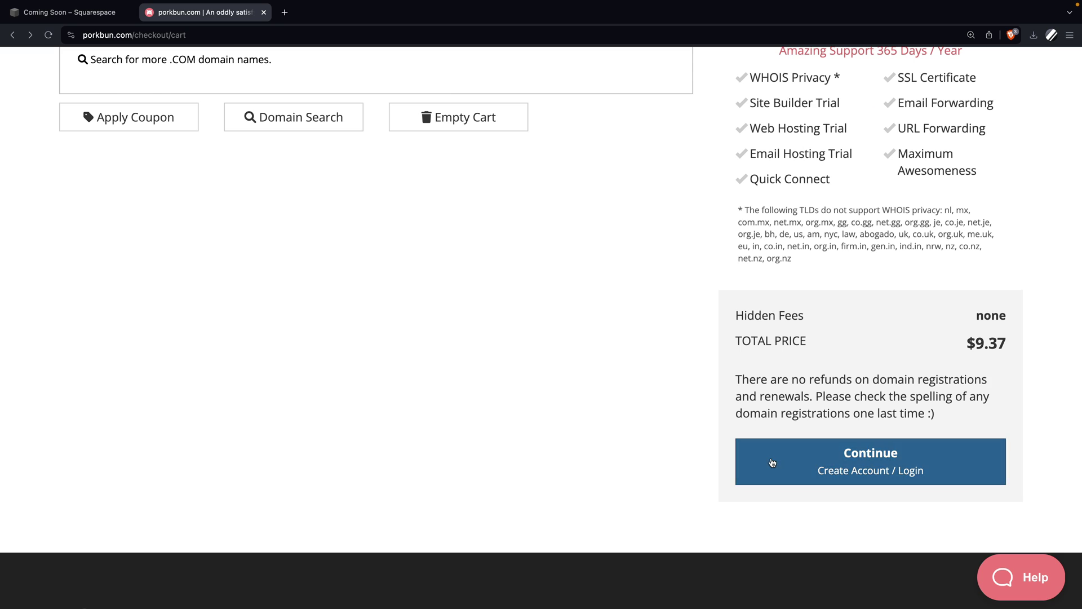
left_click(772, 463)
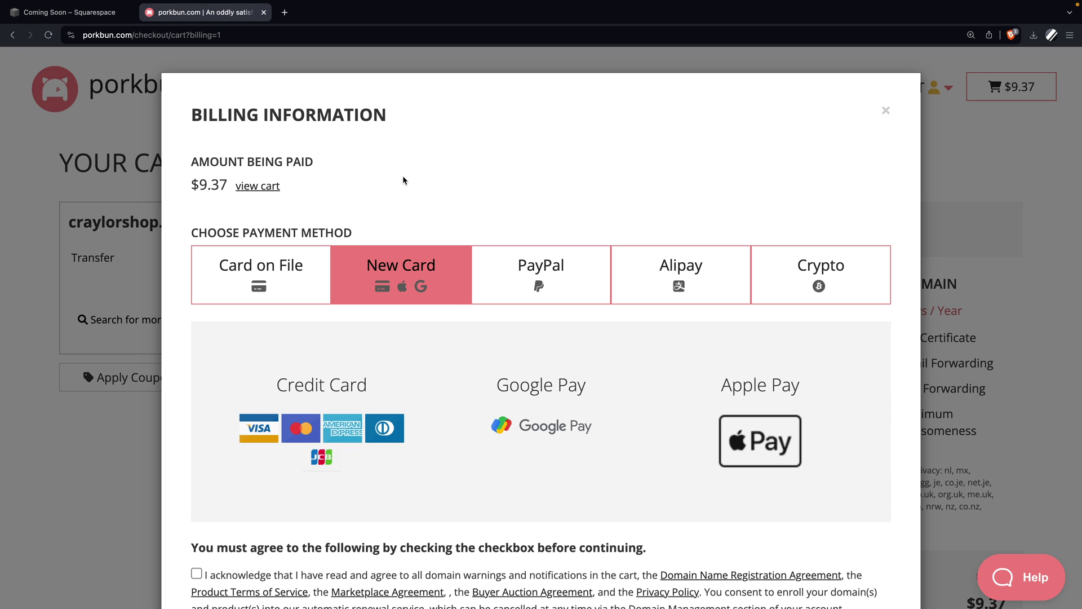
Scroll through the billing form for the craylorshop.com transfer order
scroll(412, 340, "down", 3)
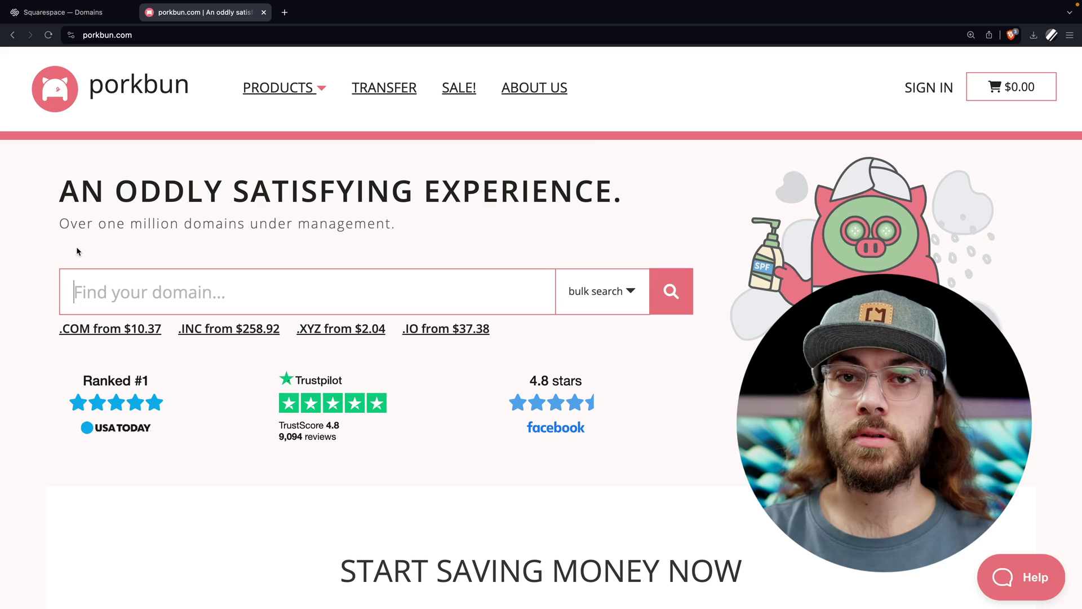
Log in to Porkbun with the account username
left_click(927, 87)
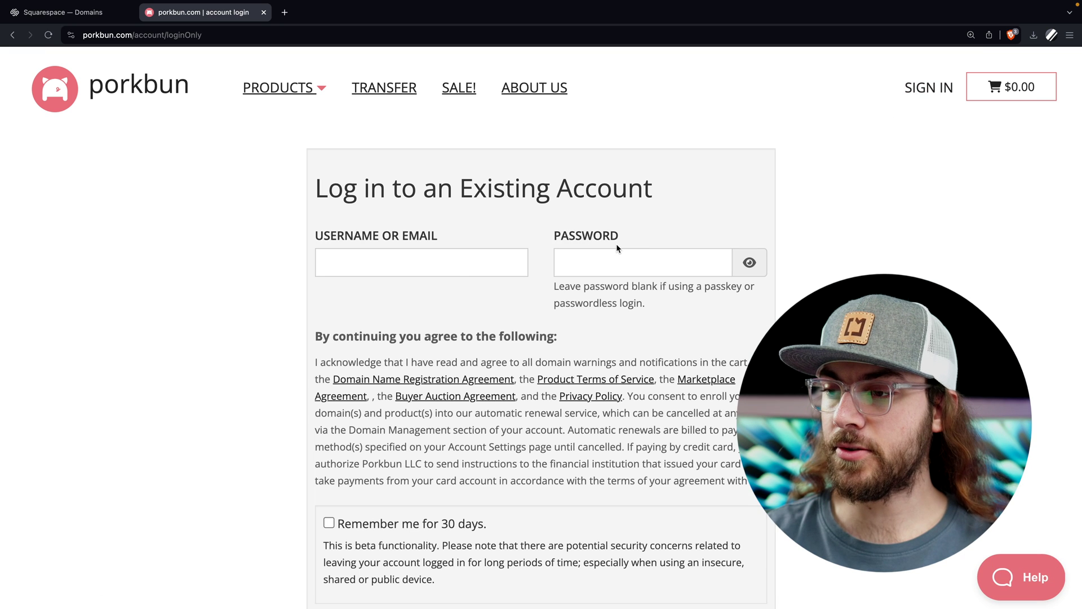
left_click(469, 275)
type("crayl")
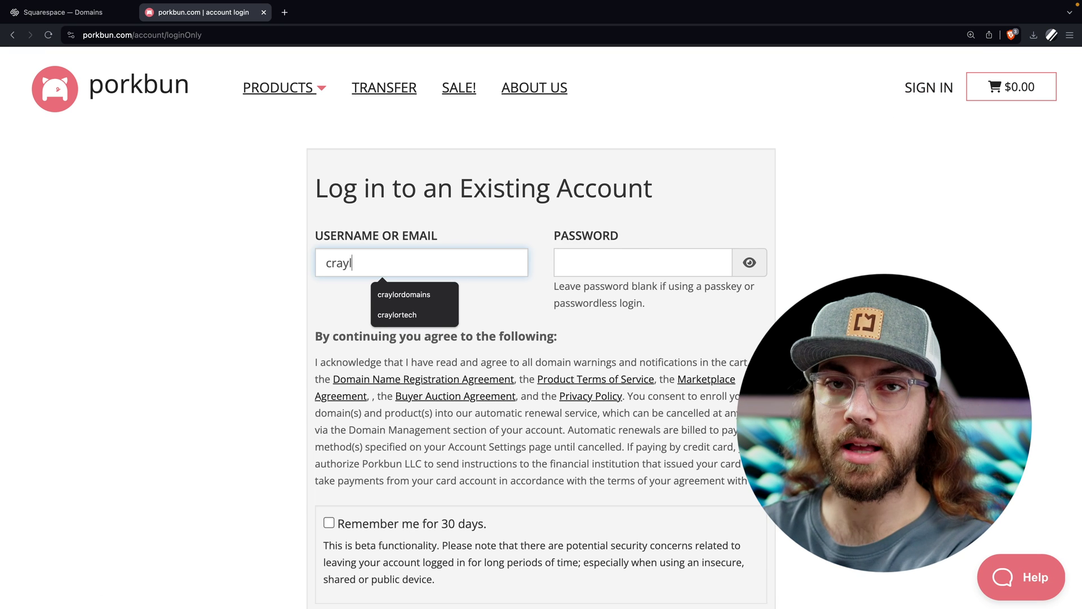
type("ord")
key("Return")
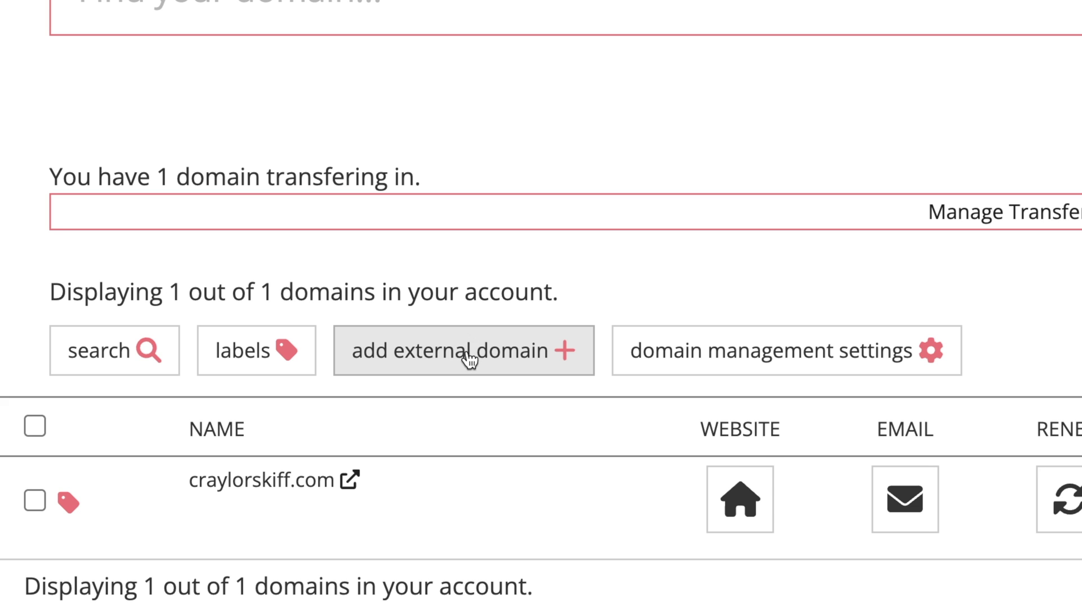
Add externally registered domain craylorshop.com and submit it to get verification instructions
left_click(272, 442)
scroll(429, 422, "down", 5)
left_click(457, 360)
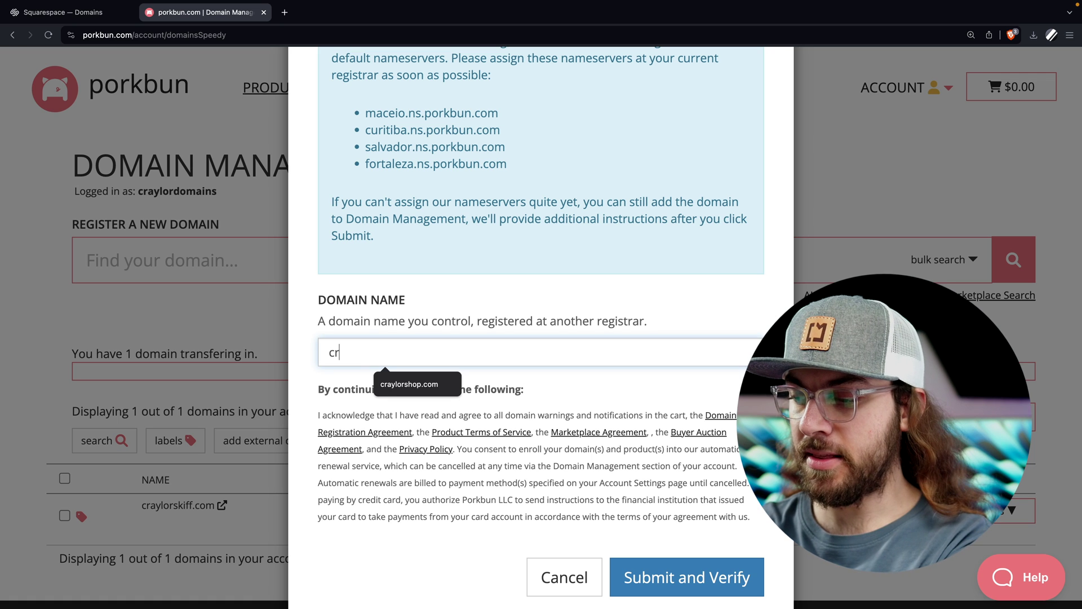
type("craylorshop.com")
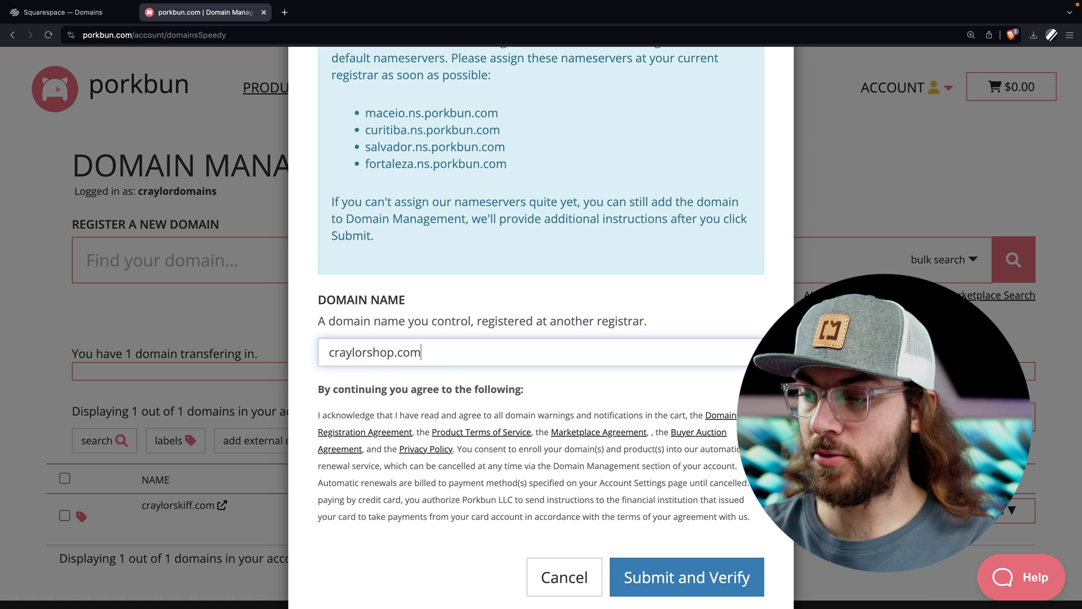
left_click(689, 587)
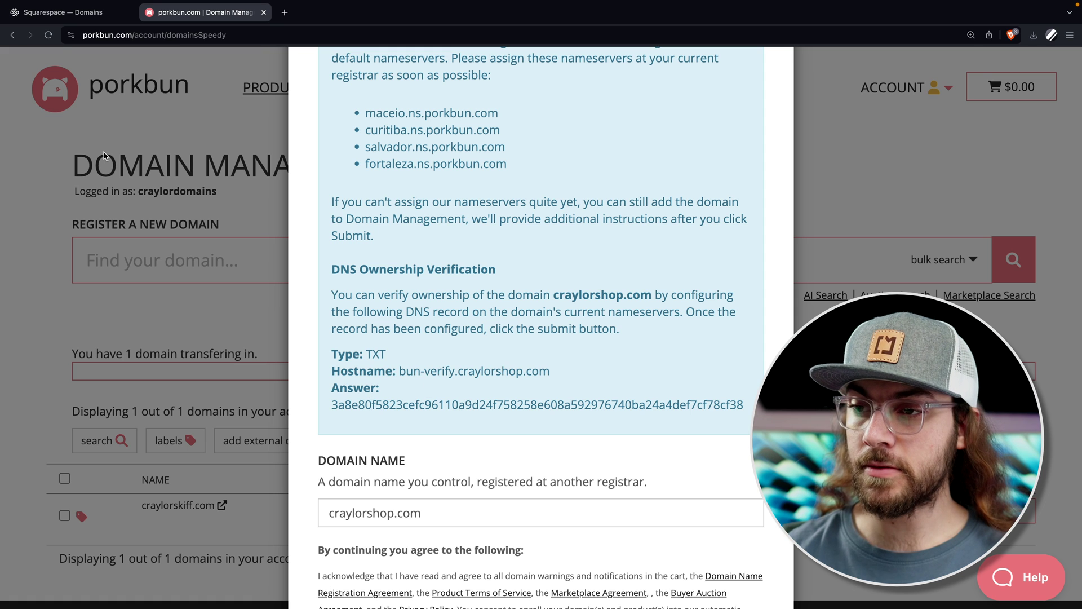
Open craylorshop.com's DNS settings in Squarespace and start a new custom record
left_click(62, 12)
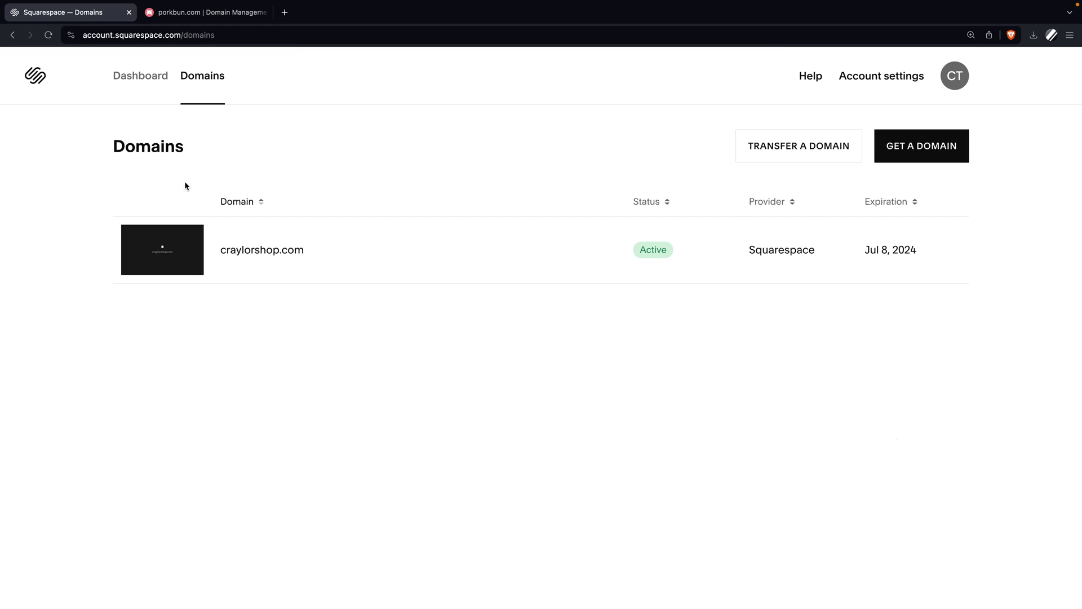
left_click(269, 253)
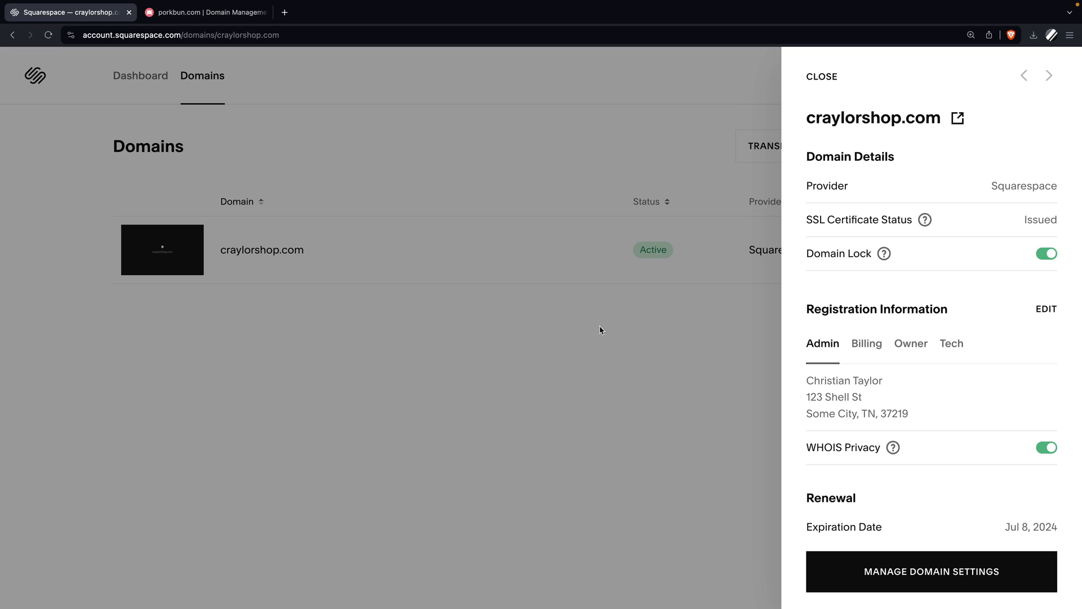
left_click(956, 581)
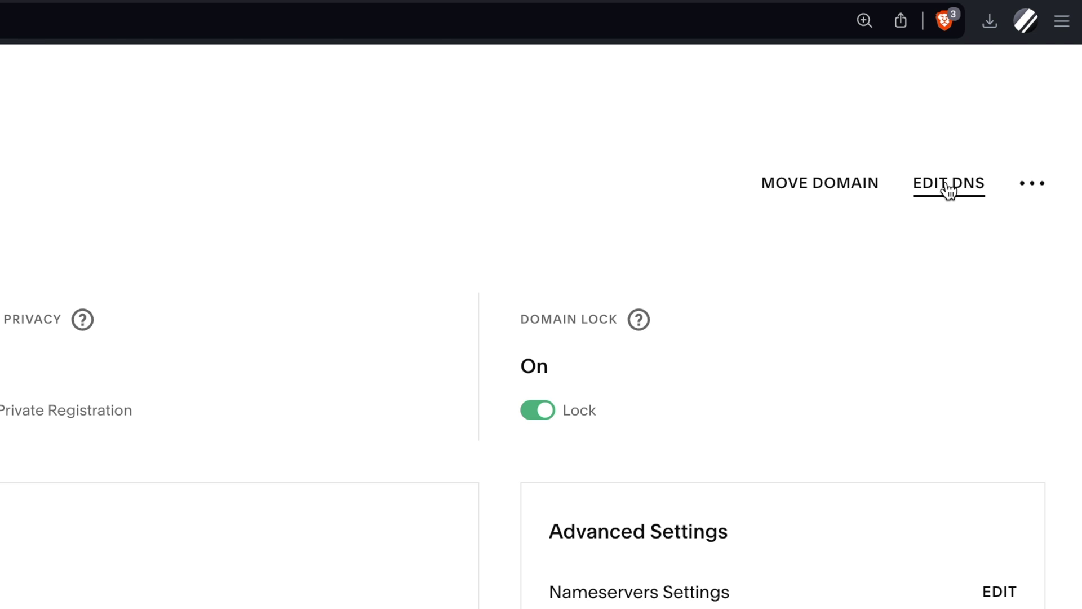
left_click(949, 190)
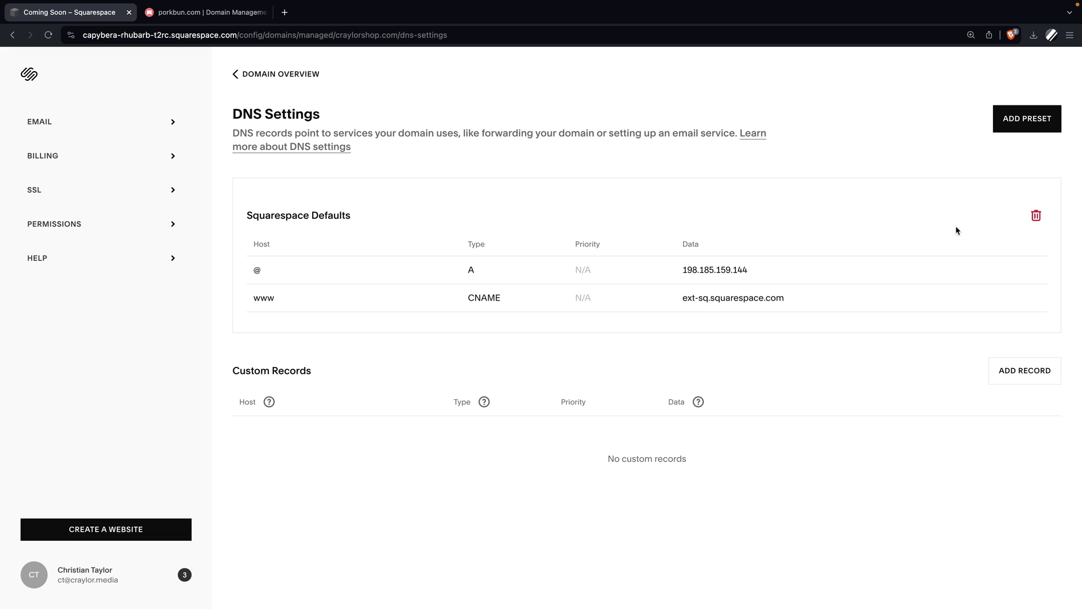
left_click(1013, 373)
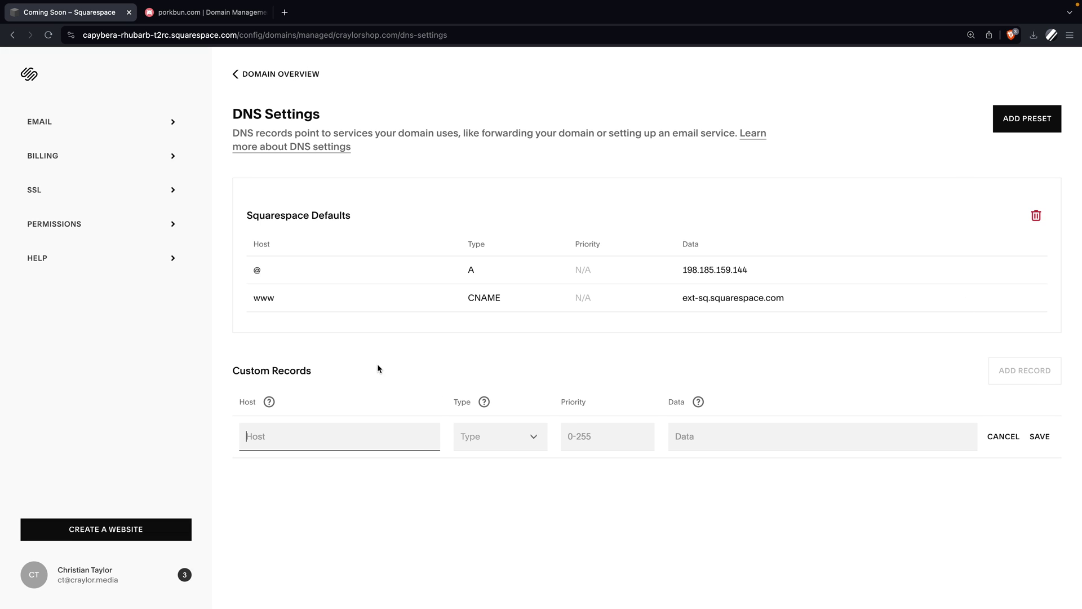
Fill the record with host bun-verify.craylorshop.com, type TXT, and Porkbun's verification hash as data
left_click(204, 12)
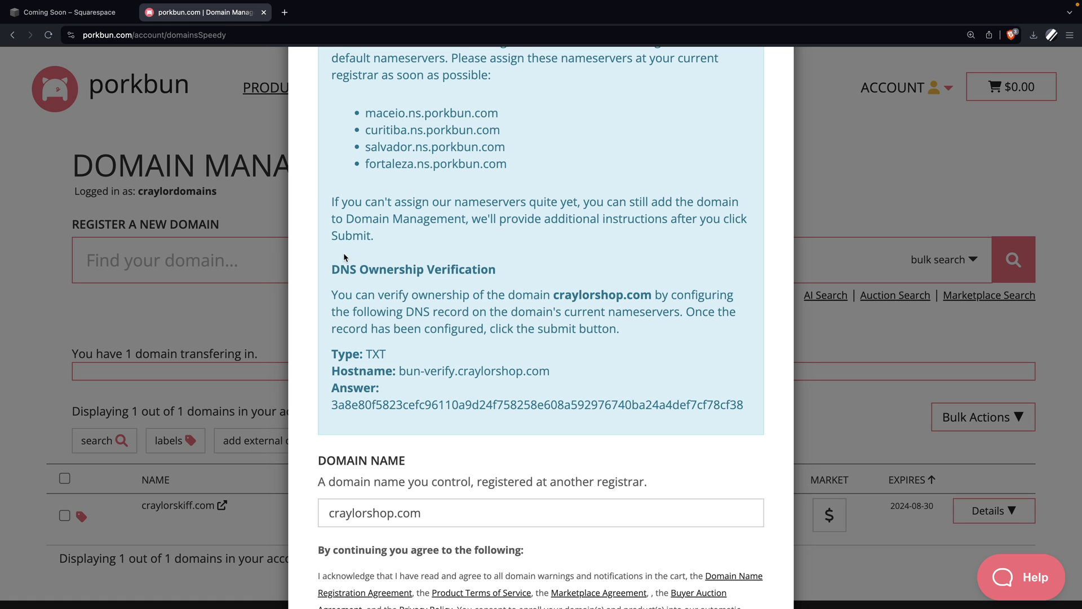
left_click_drag(551, 373, 400, 372)
key("super+c")
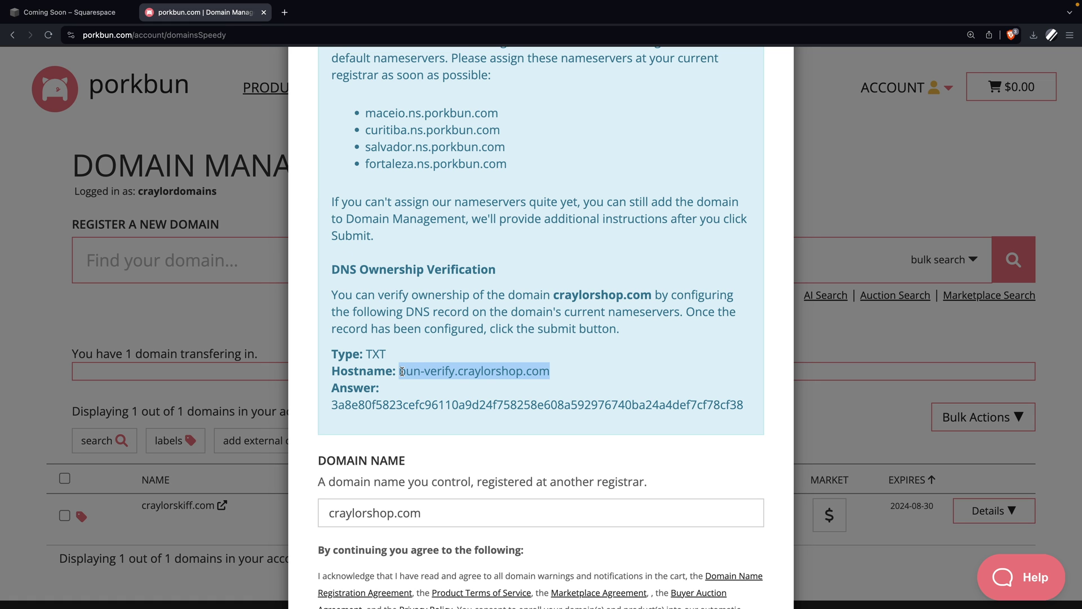
left_click(89, 20)
key("super+v")
left_click(526, 437)
left_click(505, 571)
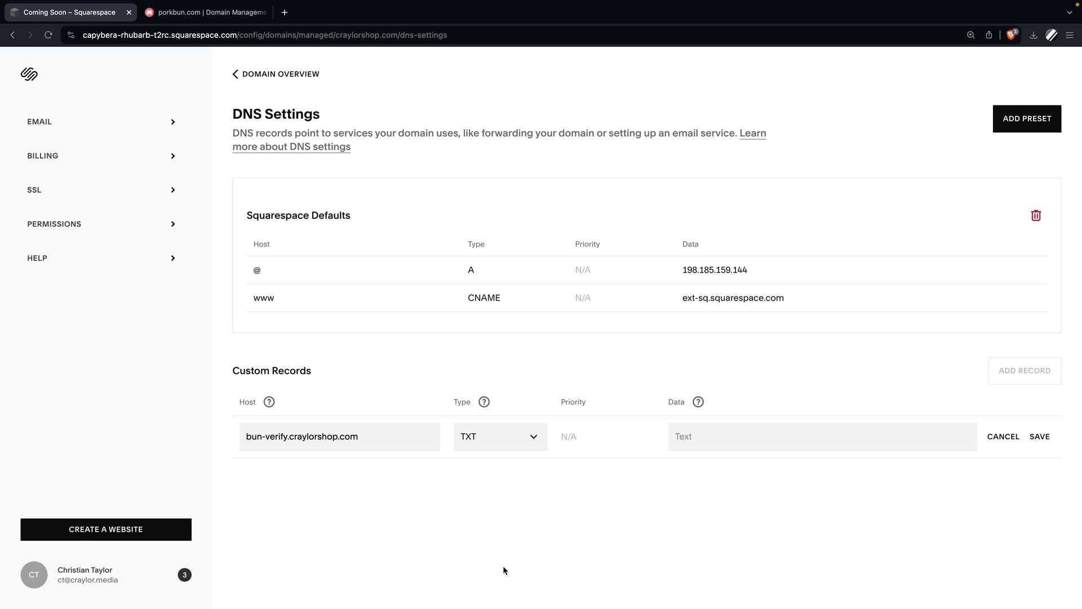
left_click(199, 17)
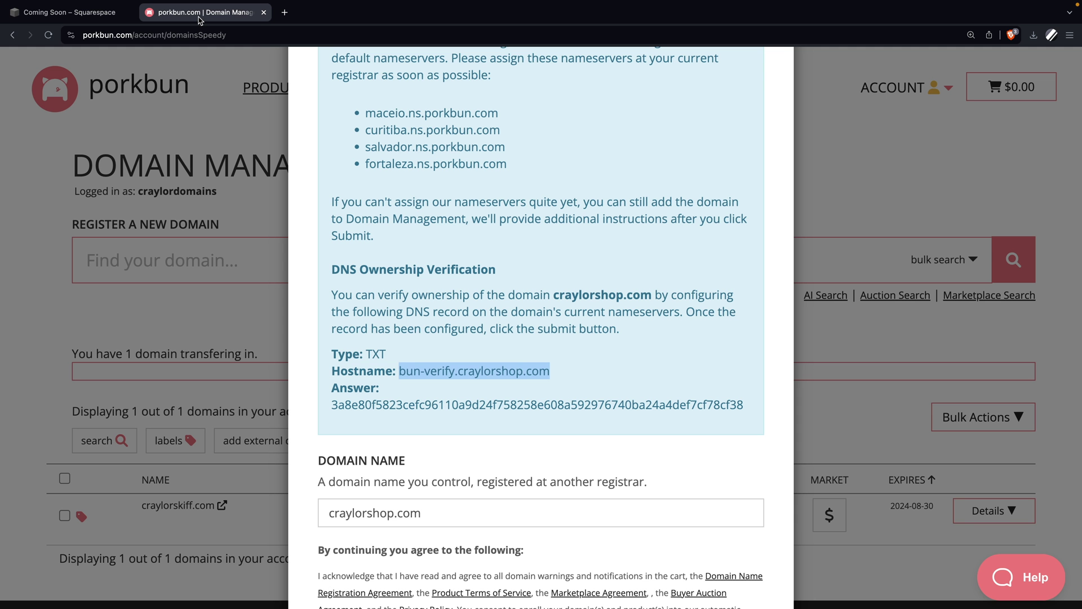
left_click_drag(743, 406, 332, 408)
key("super+c")
left_click(69, 17)
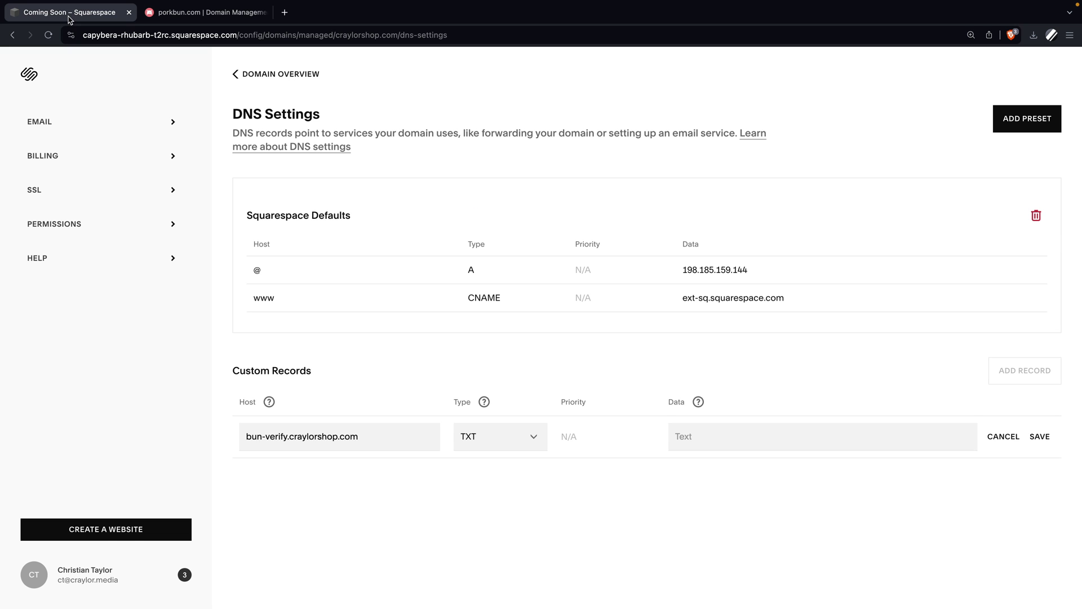
left_click(735, 432)
key("super+v")
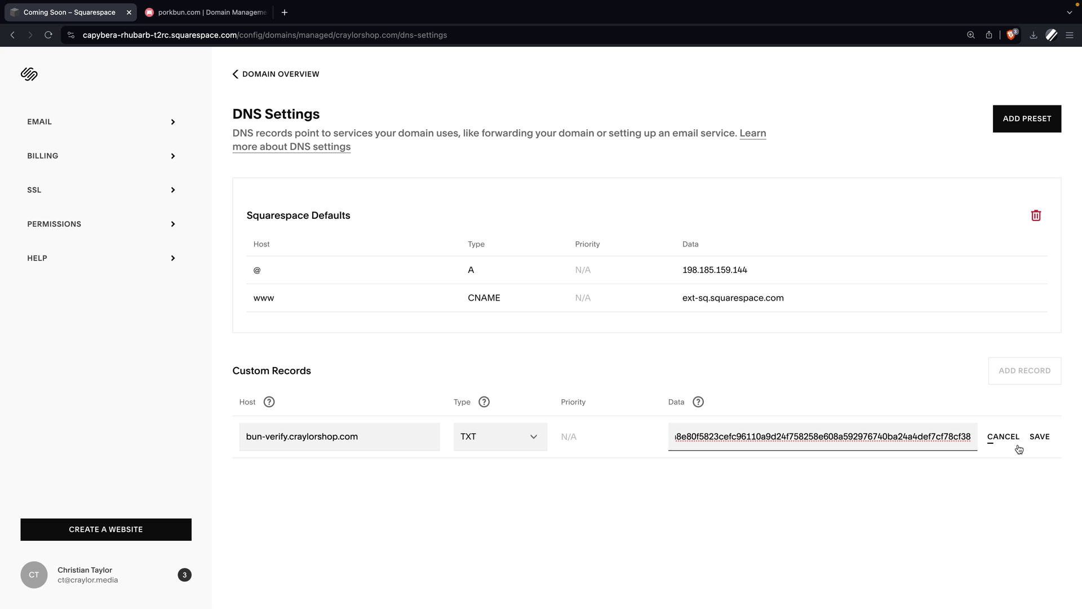
left_click(1044, 440)
Save the Squarespace TXT record and submit craylorshop.com for Porkbun ownership verification
left_click(1044, 439)
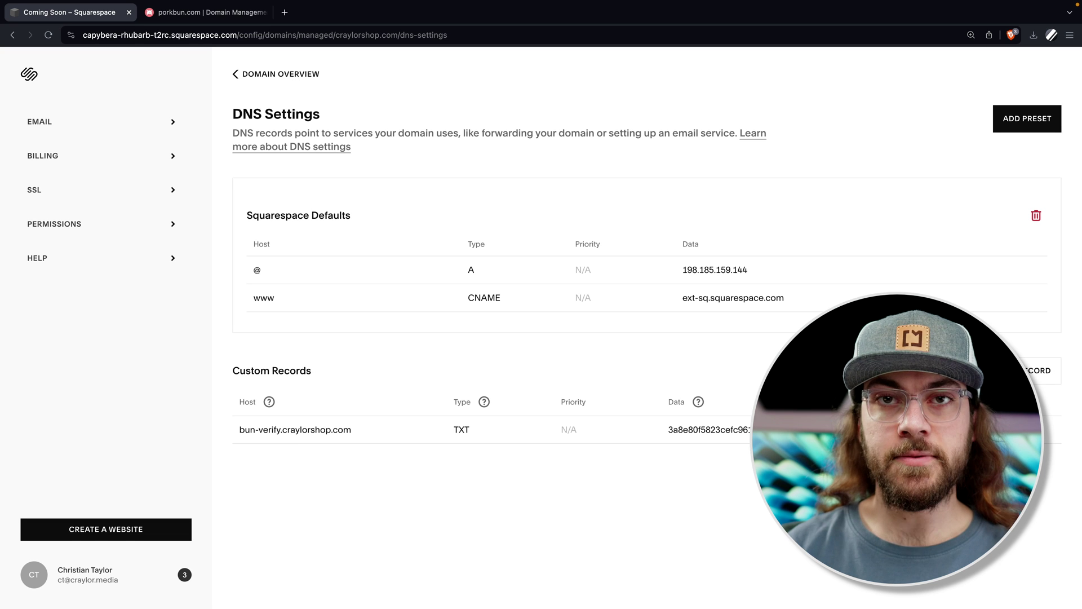
left_click(206, 12)
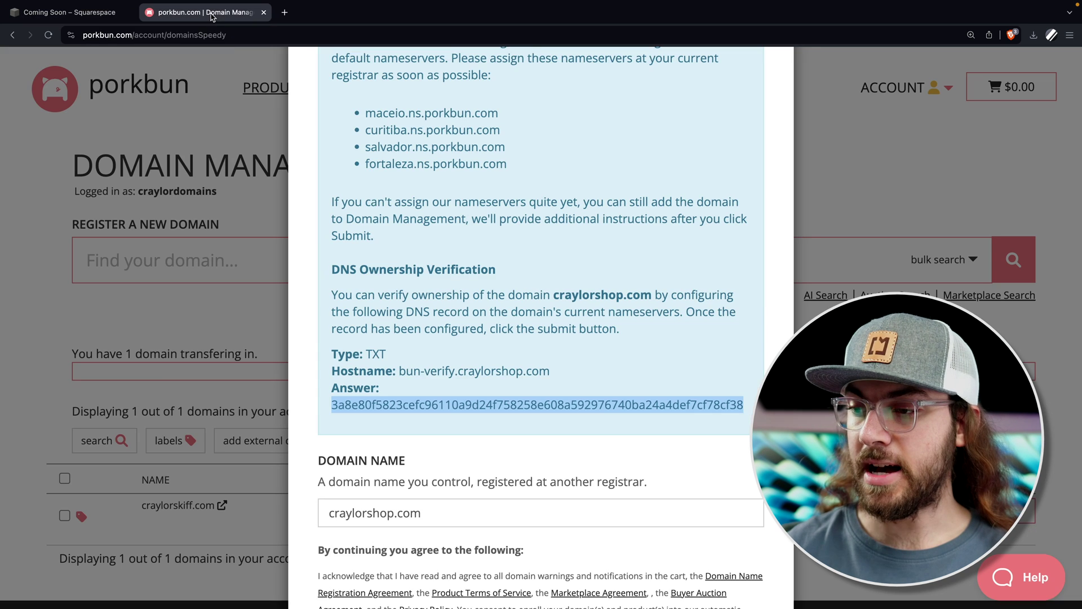
scroll(486, 383, "down", 5)
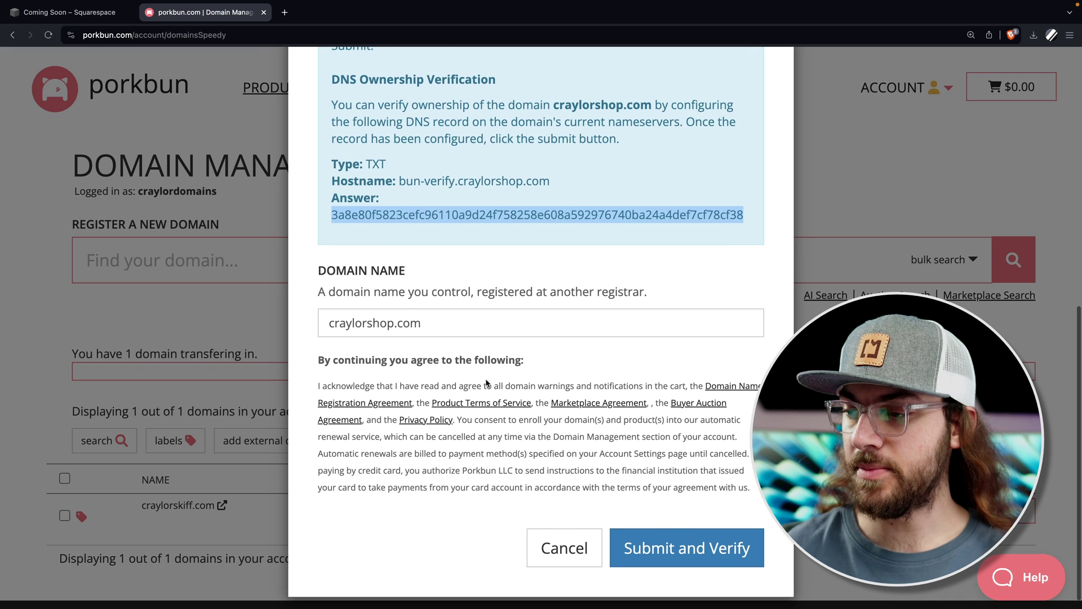
left_click(680, 539)
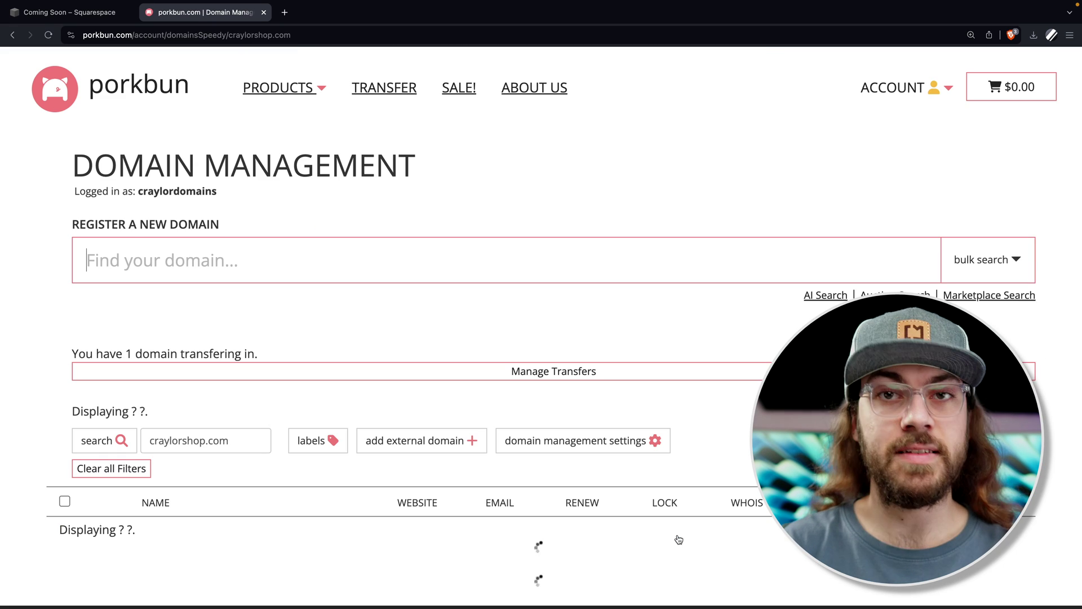
Open craylorshop.com's details in Porkbun and its DNS records editor
mouse_move(261, 528)
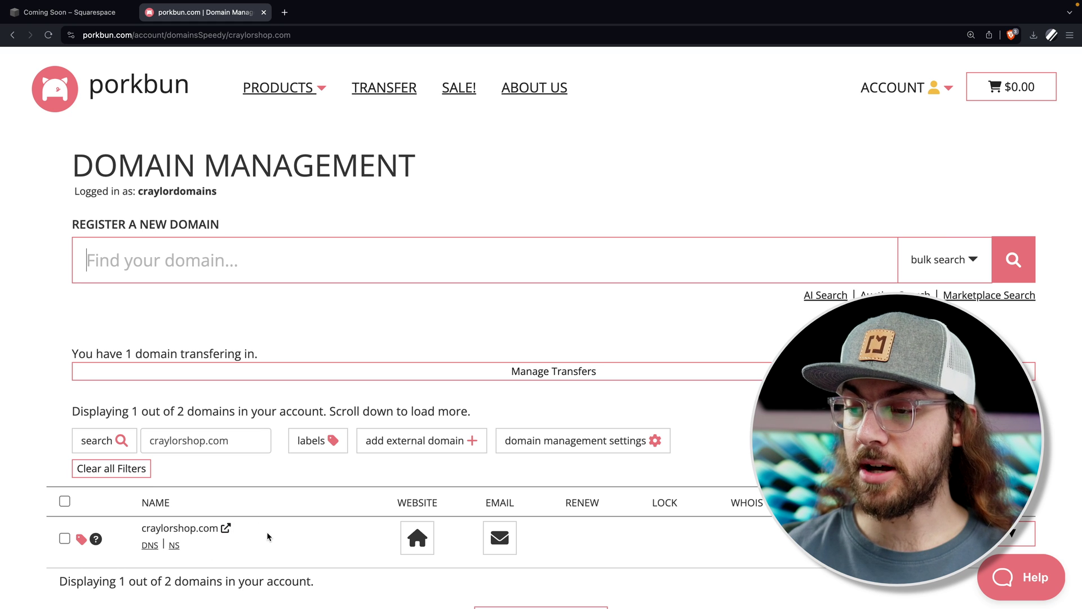
scroll(267, 532, "down", 2)
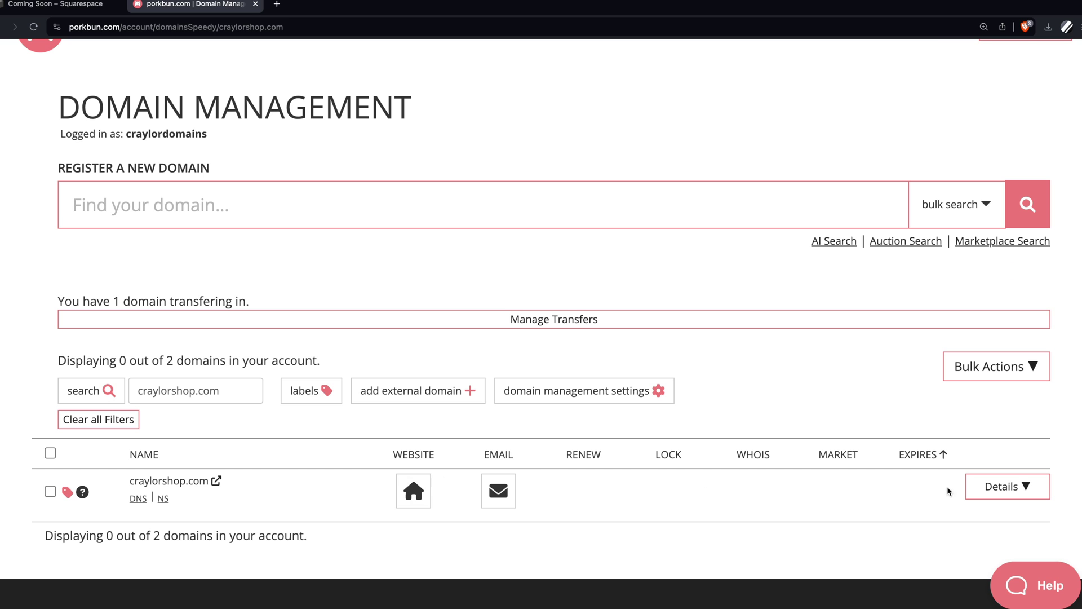
left_click(981, 488)
scroll(764, 486, "down", 3)
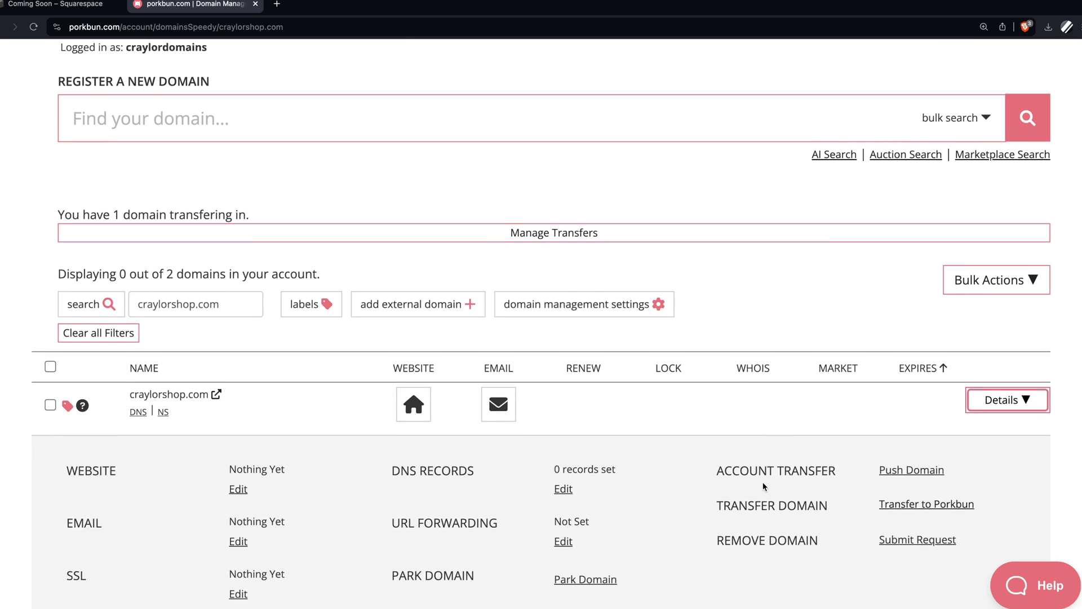
left_click(564, 433)
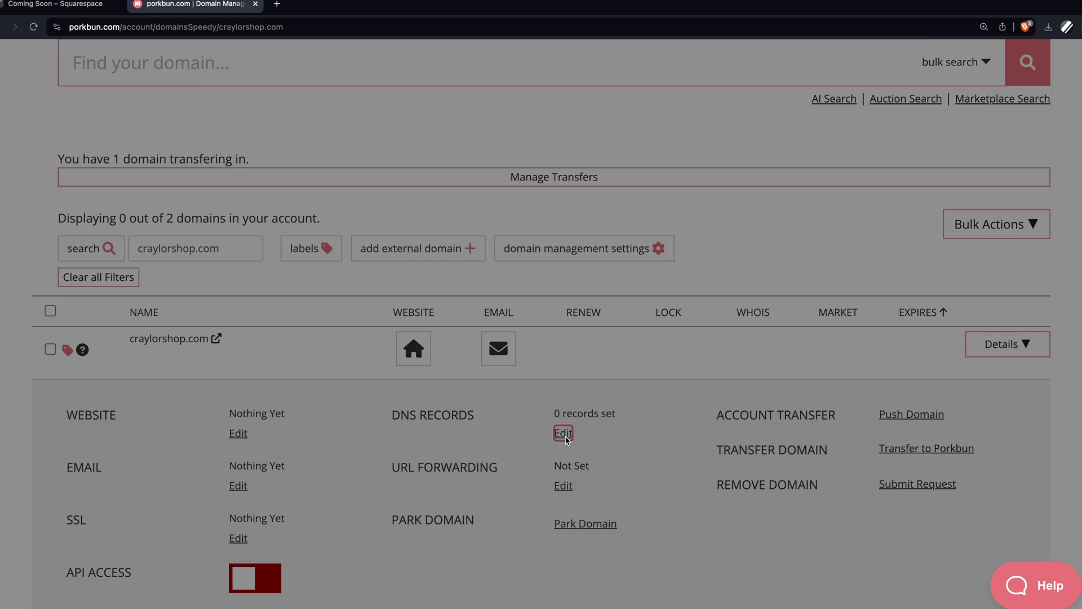
scroll(523, 516, "down", 4)
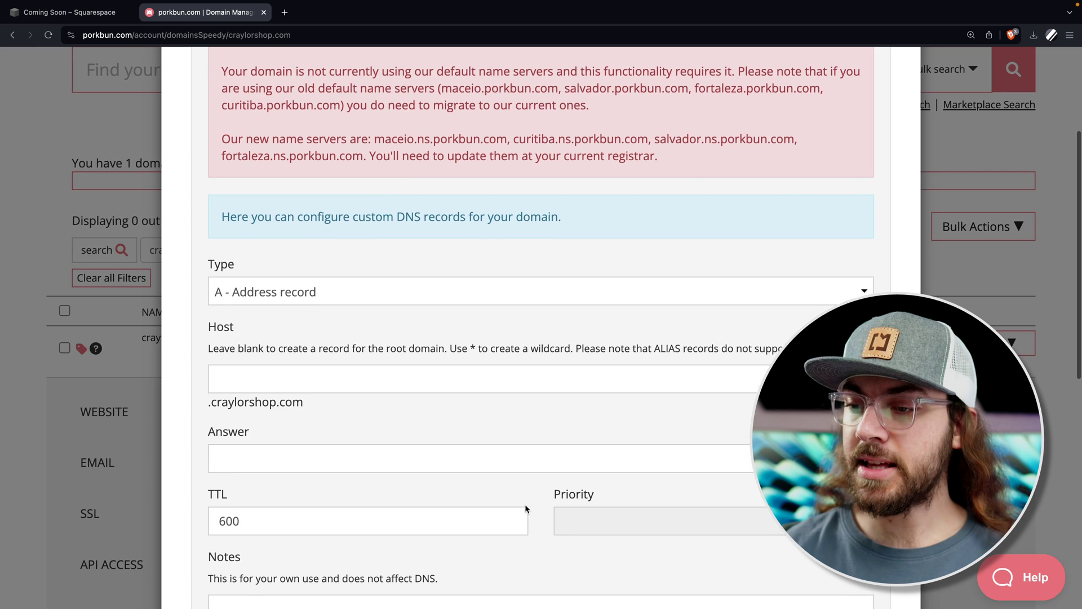
scroll(526, 509, "down", 2)
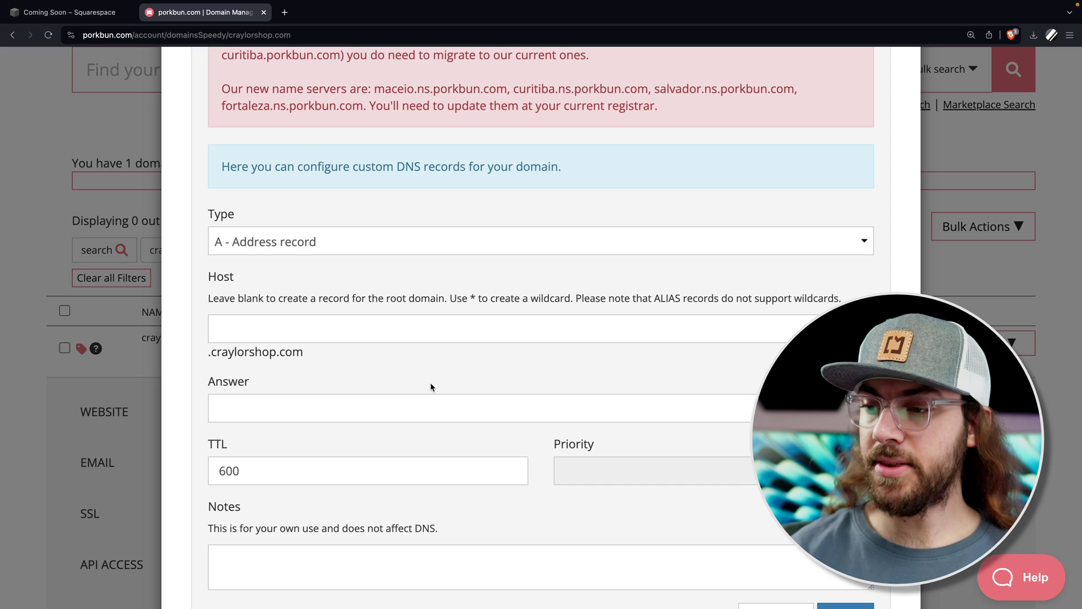
scroll(431, 382, "down", 8)
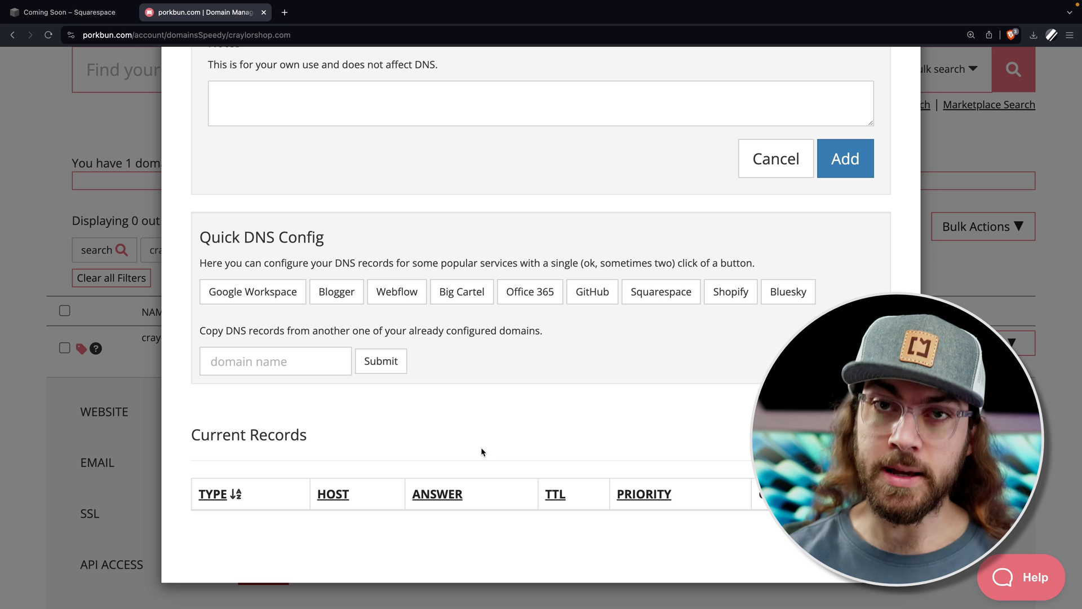
Copy Squarespace's A record IP 198.185.159.144 and add it as craylorshop.com's A record in Porkbun
scroll(436, 378, "up", 6)
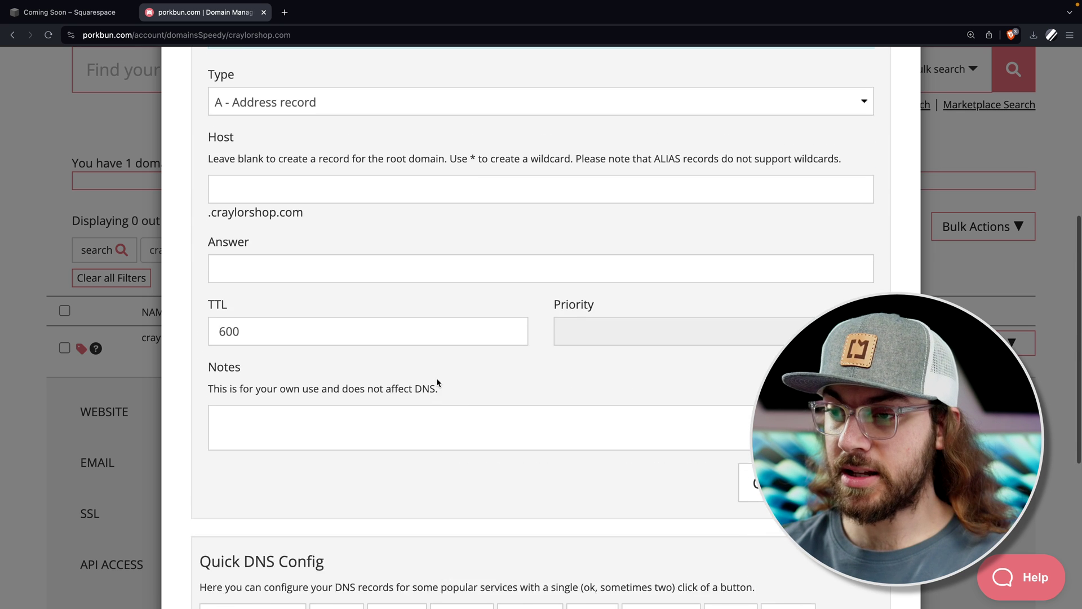
left_click(74, 13)
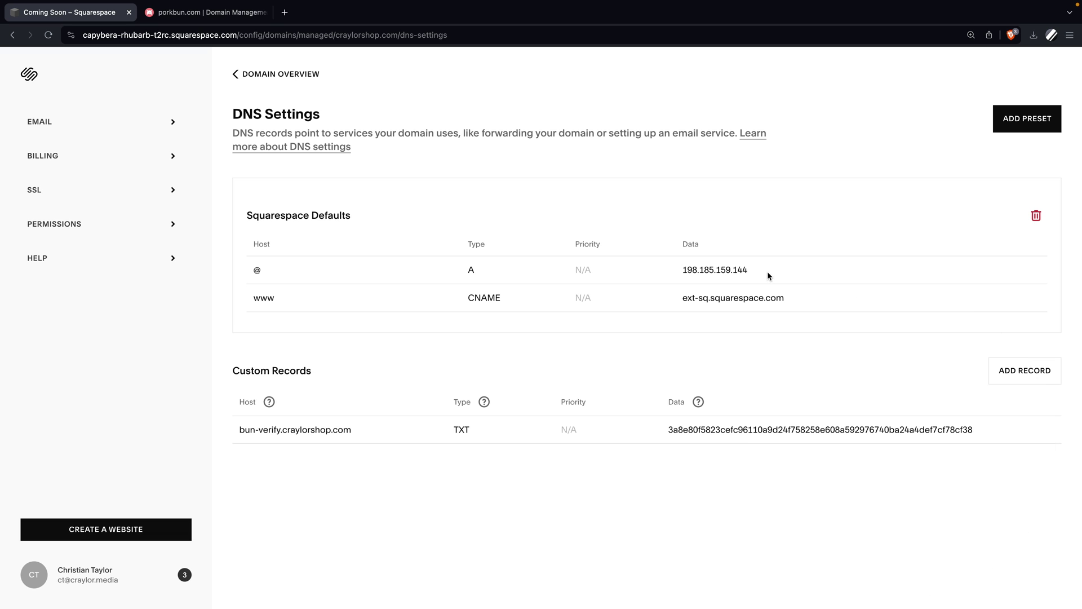
left_click_drag(767, 271, 683, 266)
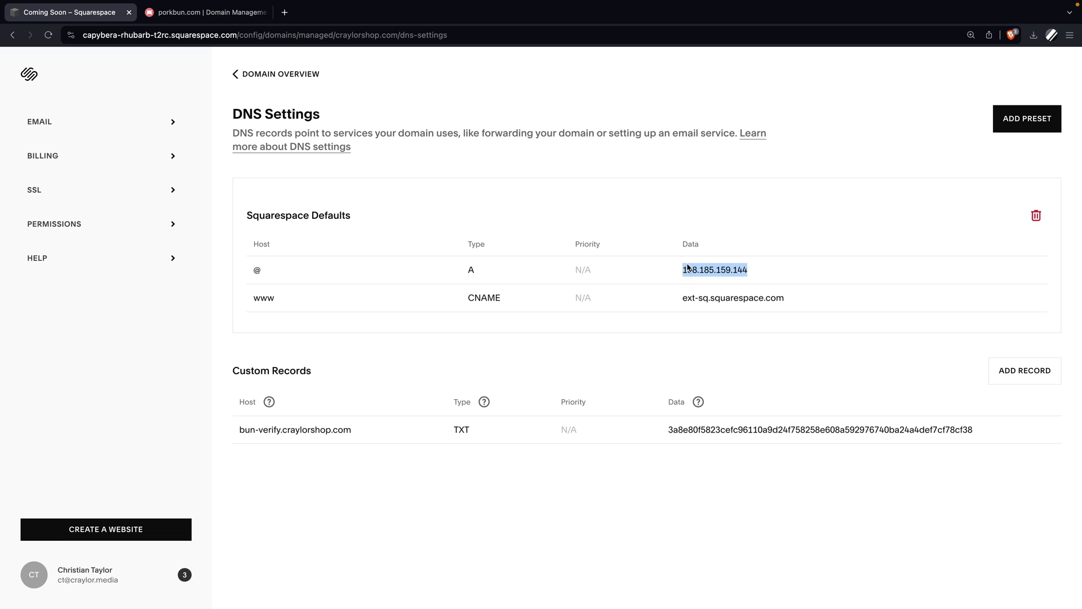
left_click(191, 13)
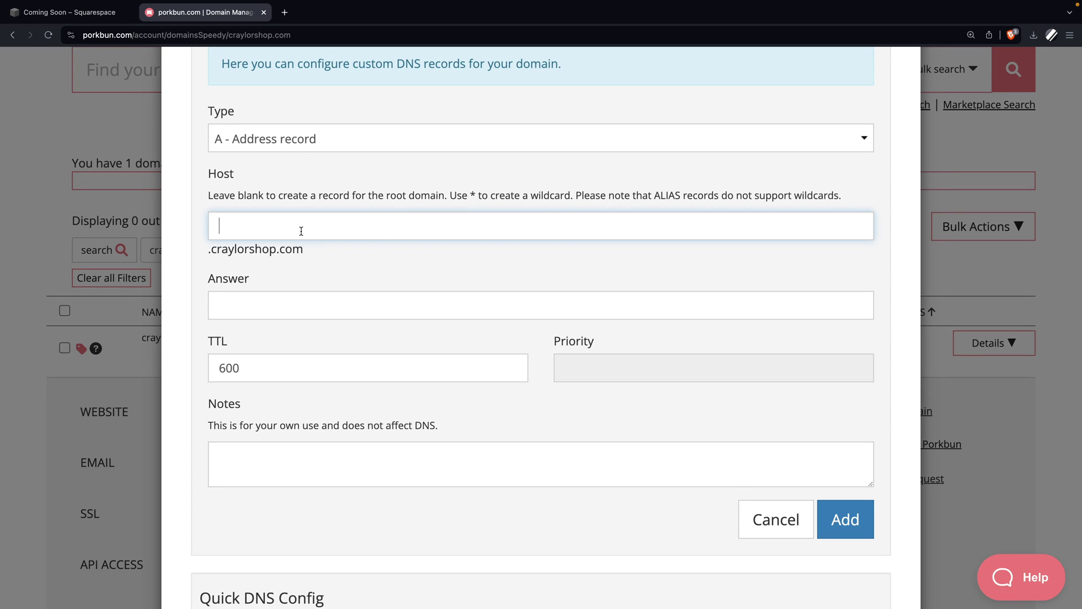
left_click(280, 297)
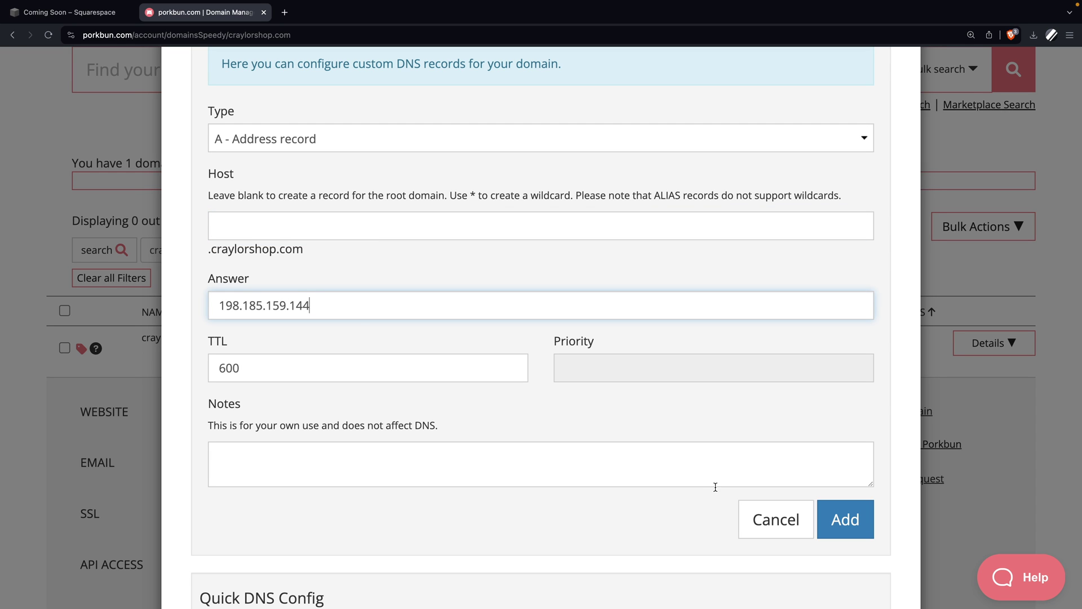
left_click(837, 520)
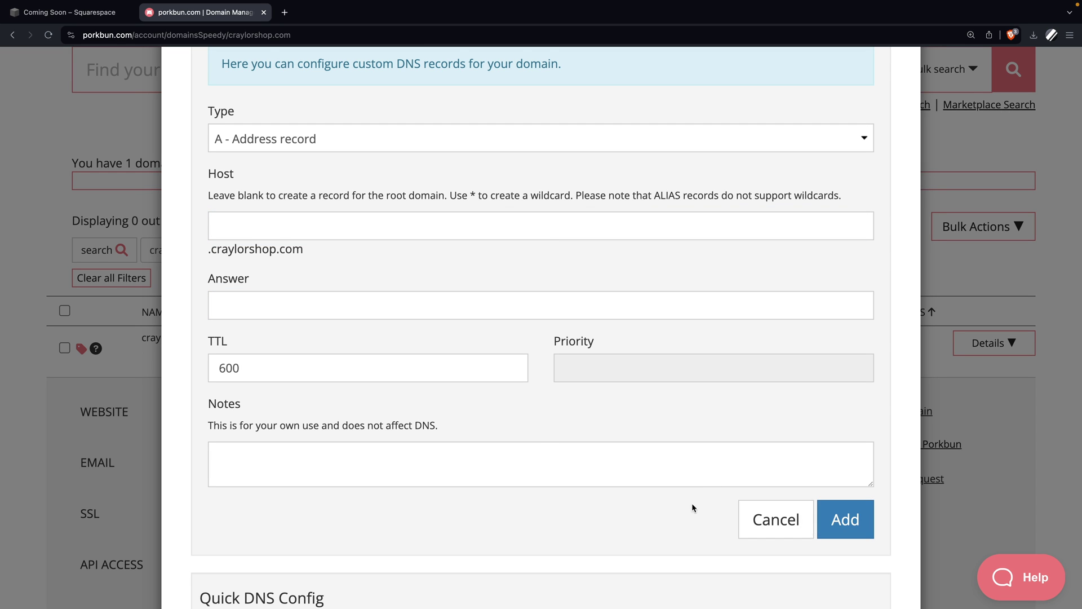
scroll(691, 503, "down", 7)
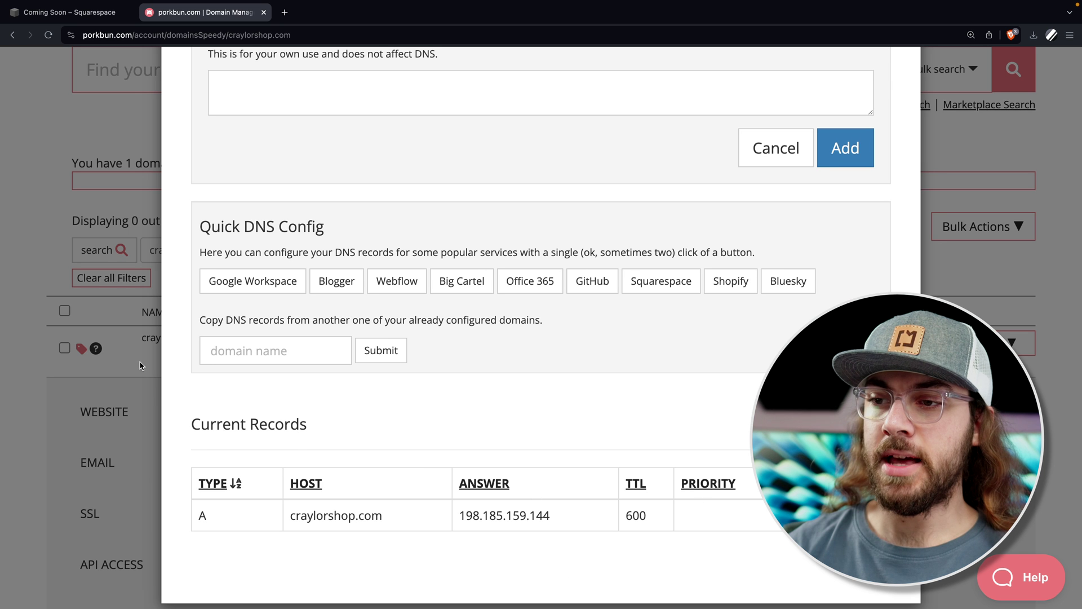
left_click(63, 18)
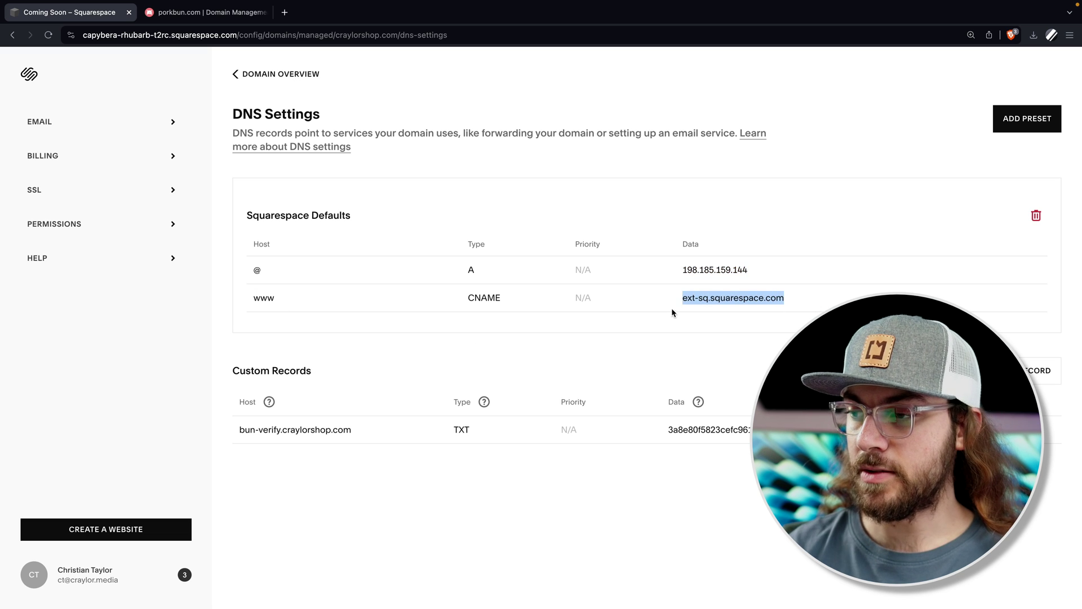
Add a Porkbun CNAME record with host www pointing to ext-sq.squarespace.com
left_click(248, 12)
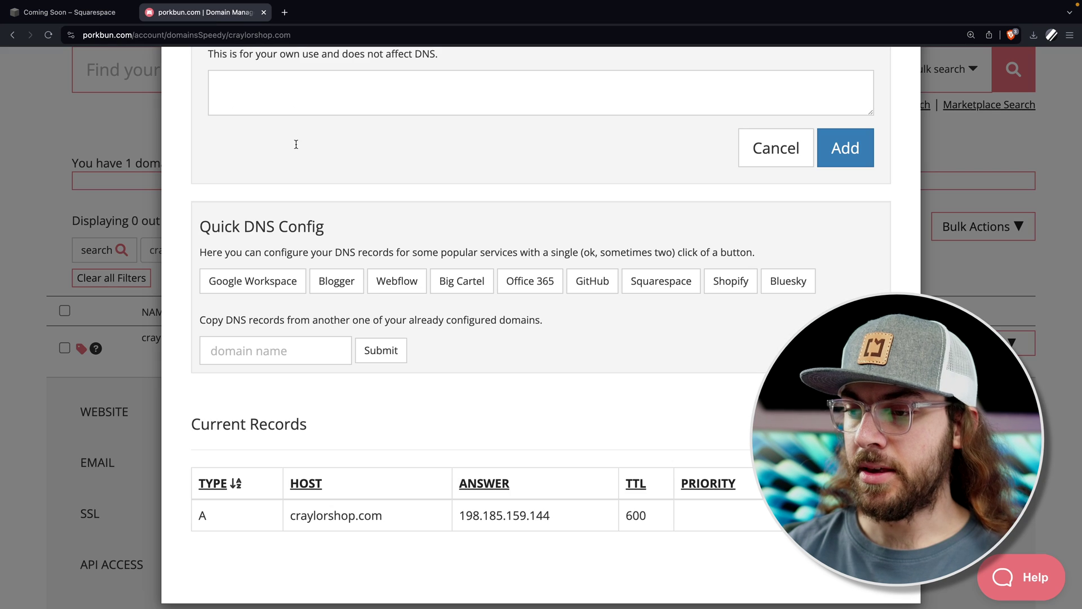
scroll(369, 304, "up", 7)
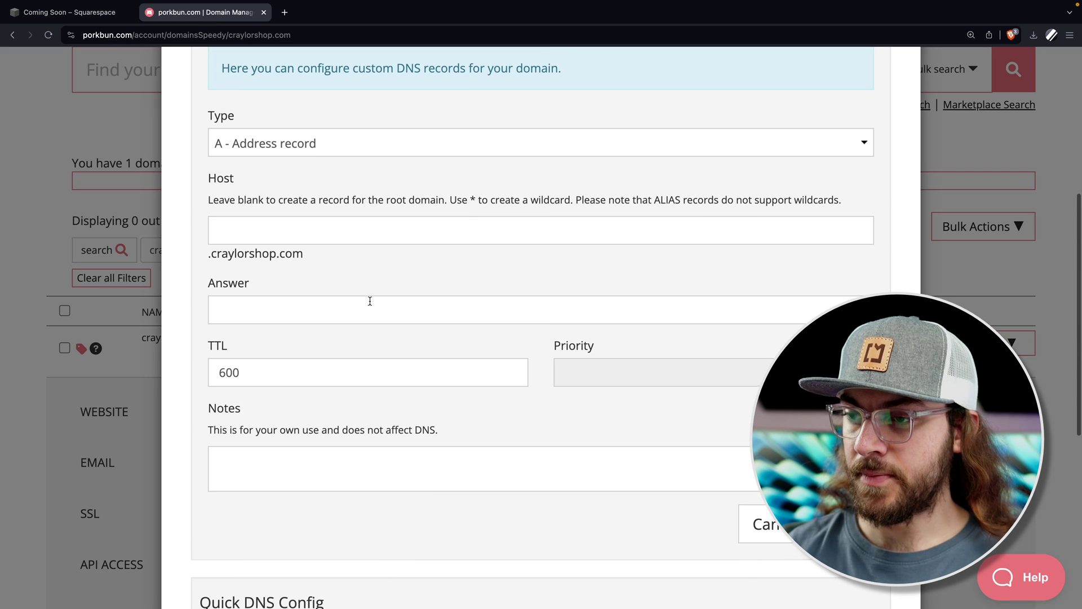
left_click(352, 234)
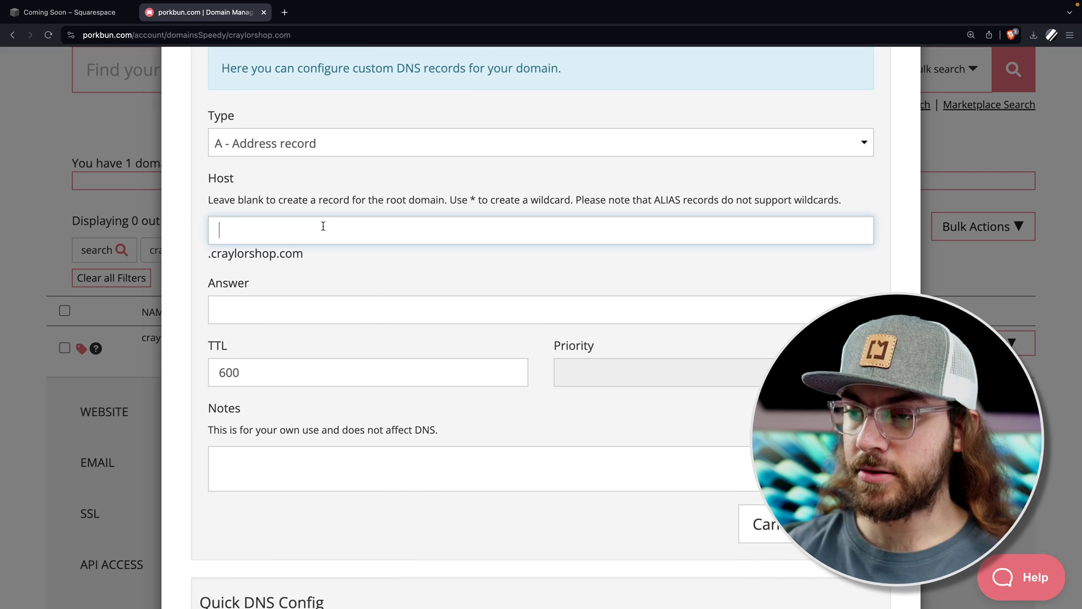
left_click(332, 146)
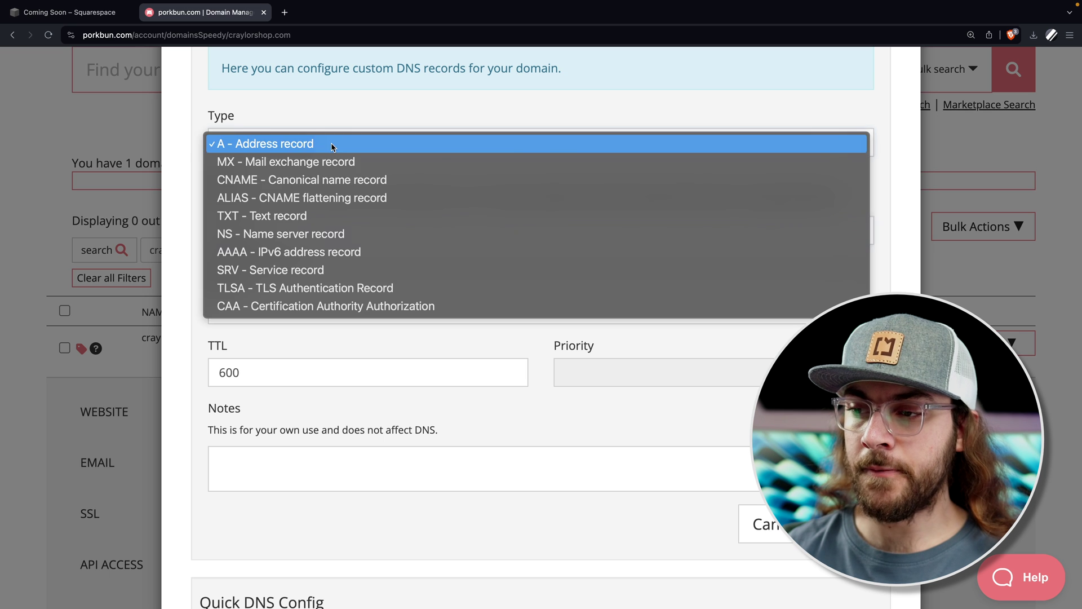
left_click(345, 179)
scroll(345, 183, "down", 1)
left_click(345, 281)
type("ext-sq.squarespace.com")
scroll(467, 350, "down", 2)
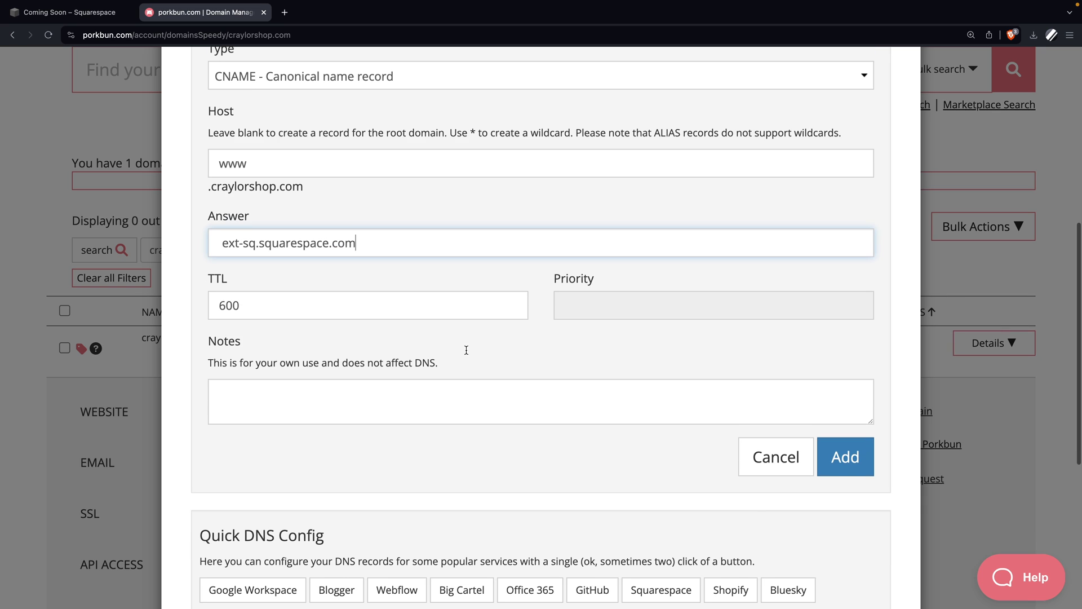
left_click(846, 457)
scroll(690, 452, "down", 6)
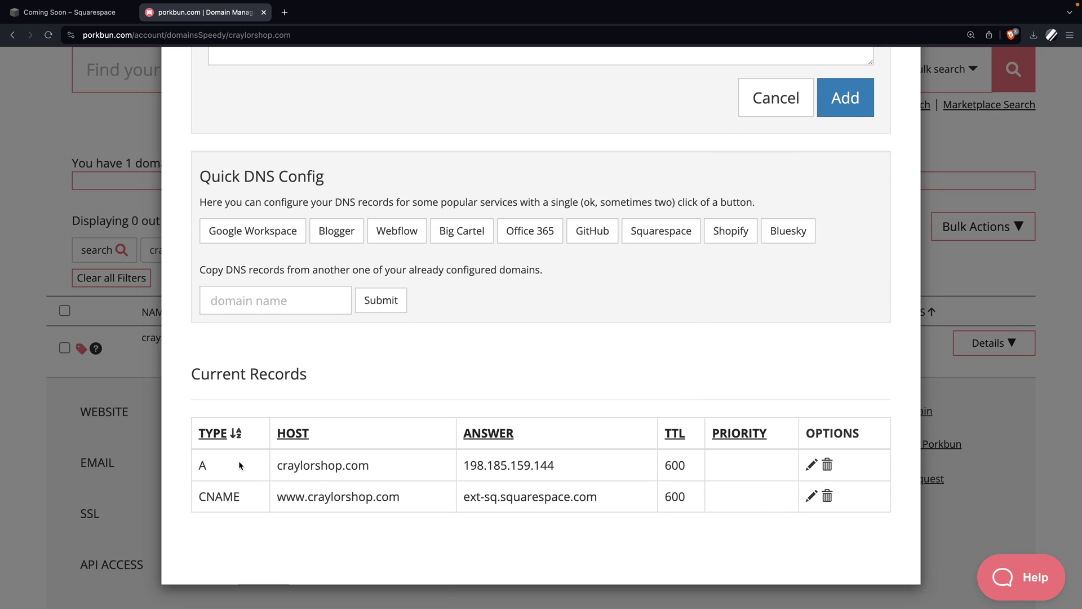
left_click(79, 17)
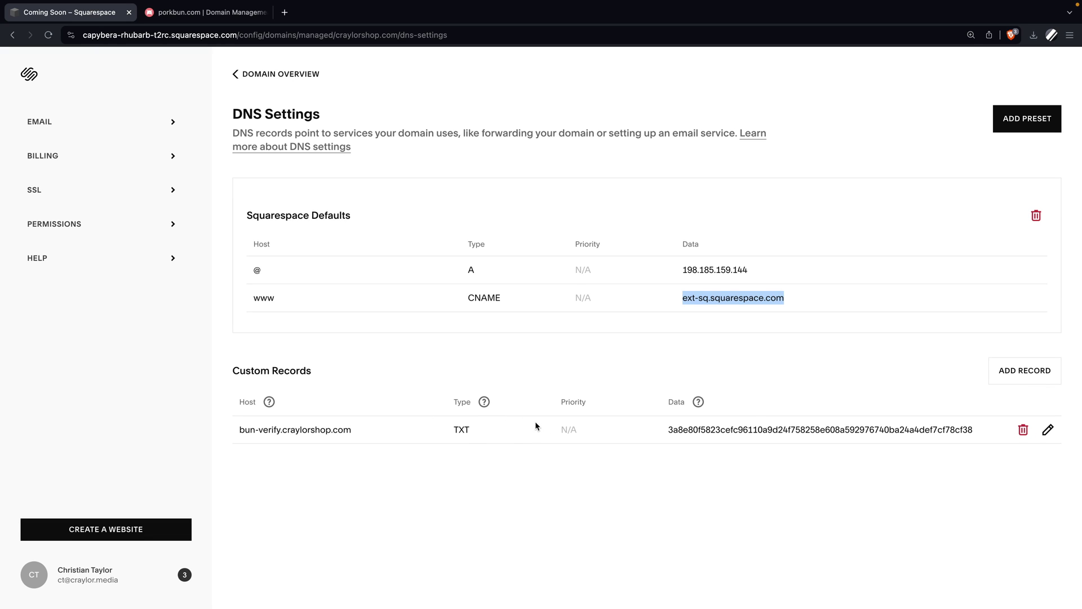
left_click(371, 454)
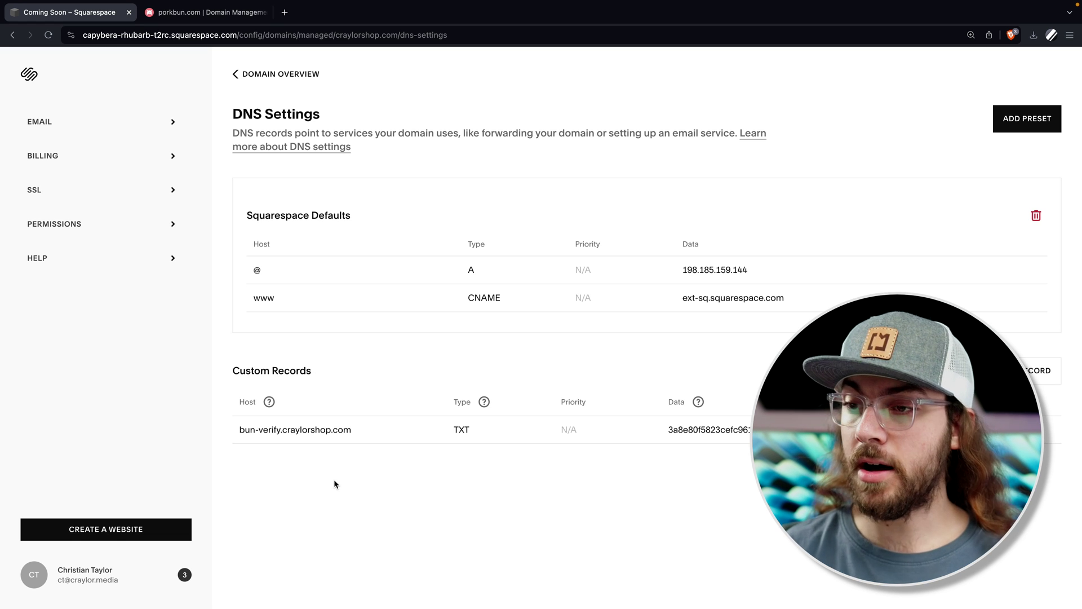
left_click(248, 13)
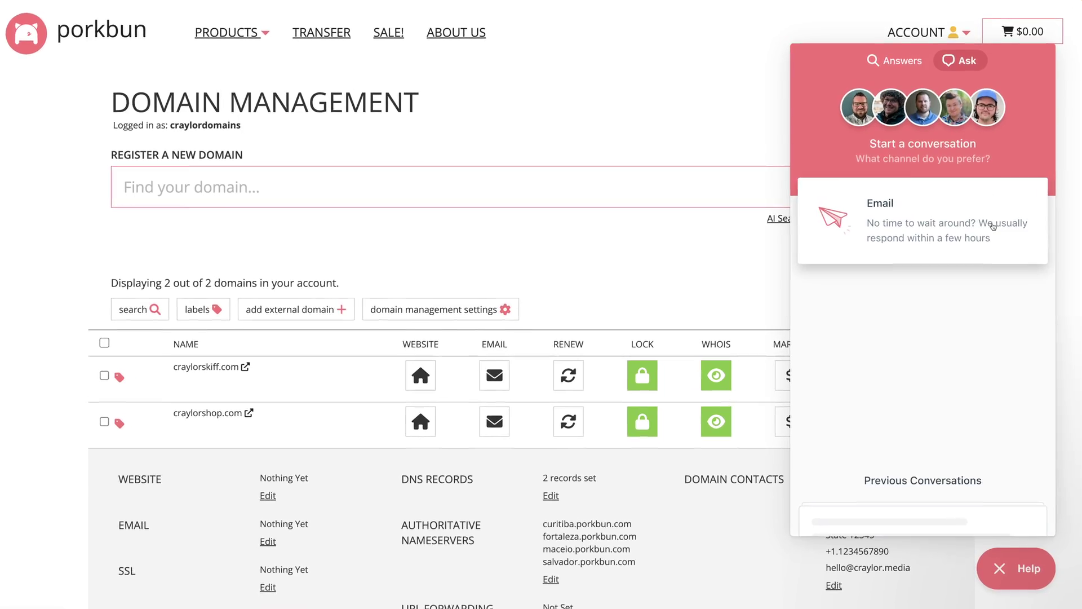
left_click(993, 225)
left_click(1007, 298)
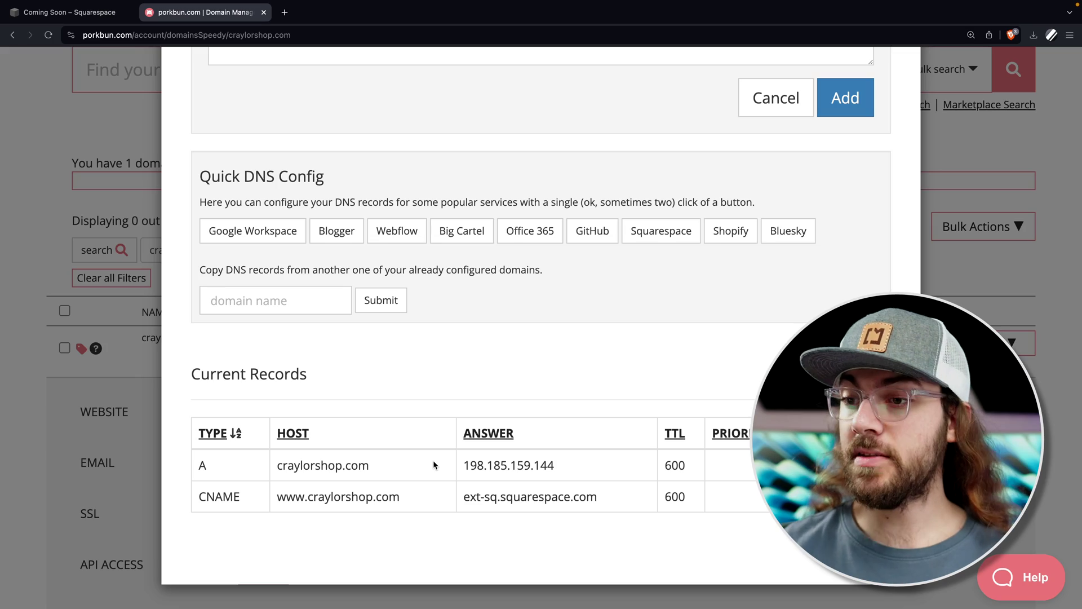
Set craylorshop.com's Squarespace nameservers to Use custom nameservers with four blank entries
left_click(70, 12)
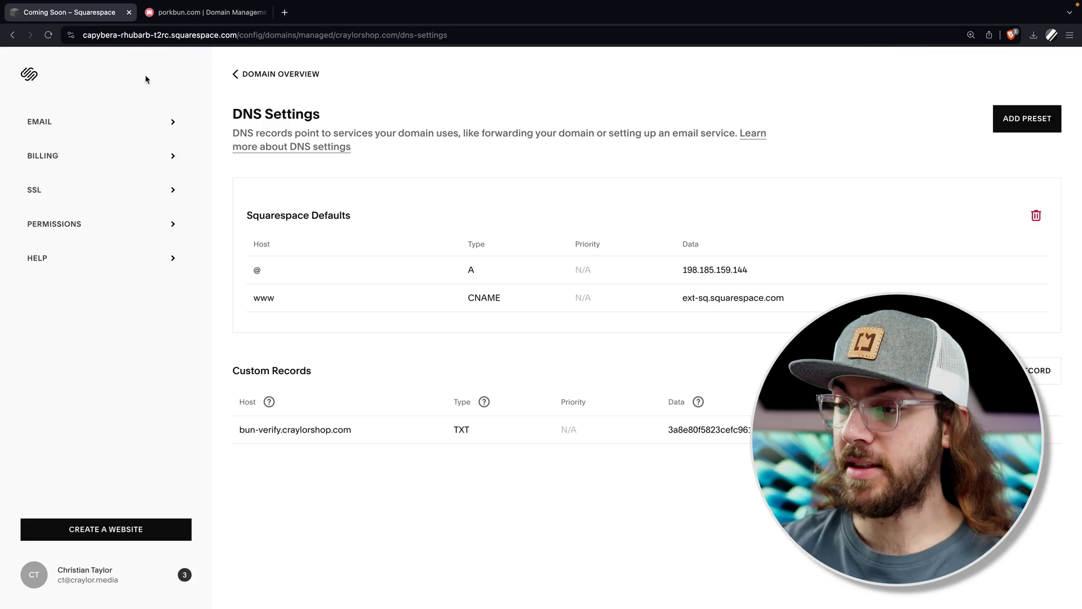
left_click(275, 74)
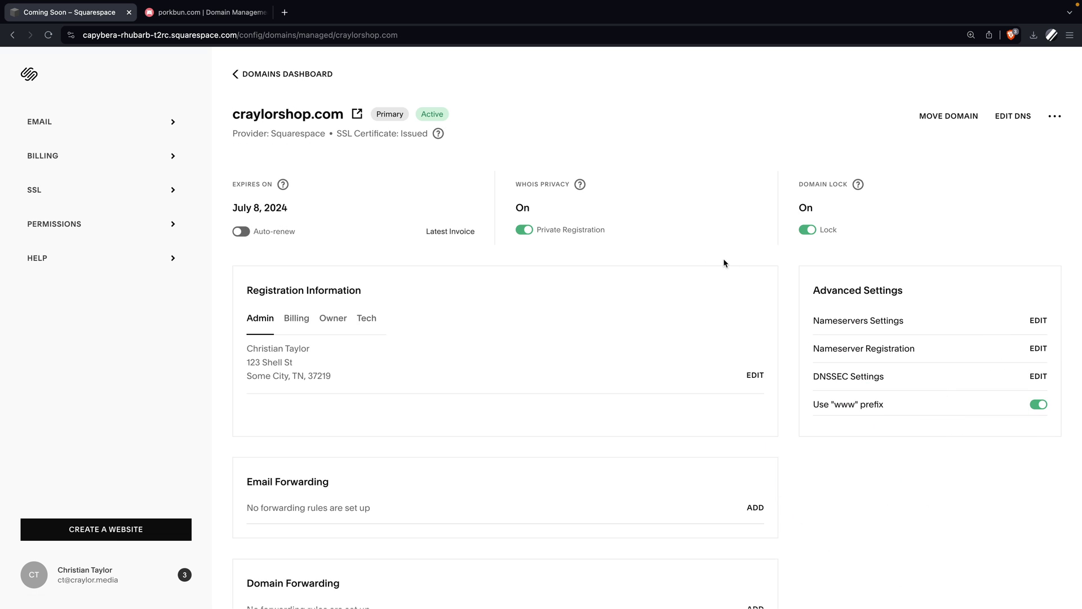
left_click(1039, 320)
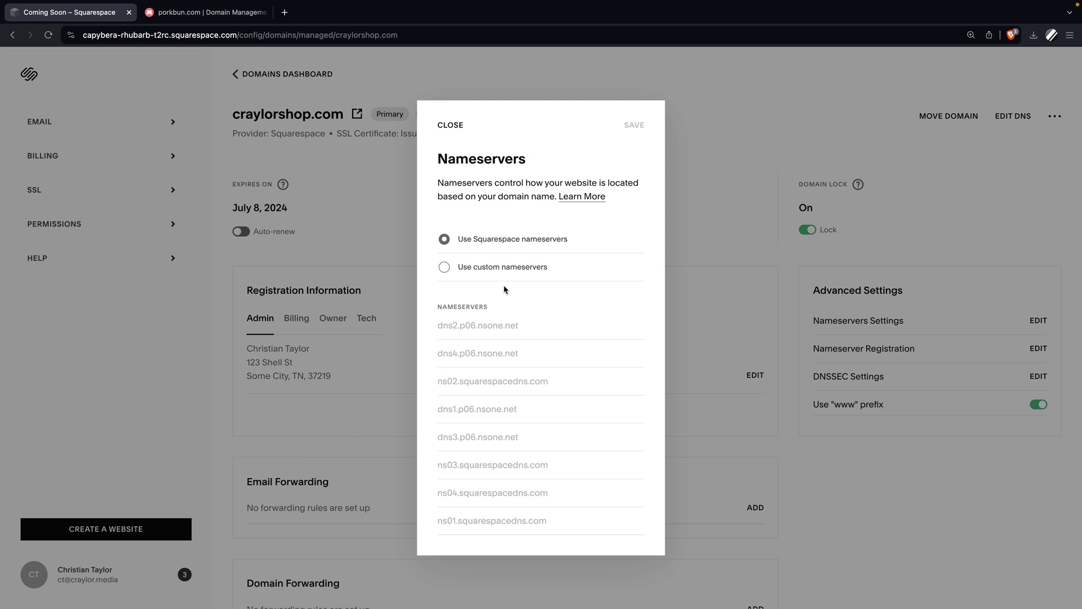
left_click(452, 272)
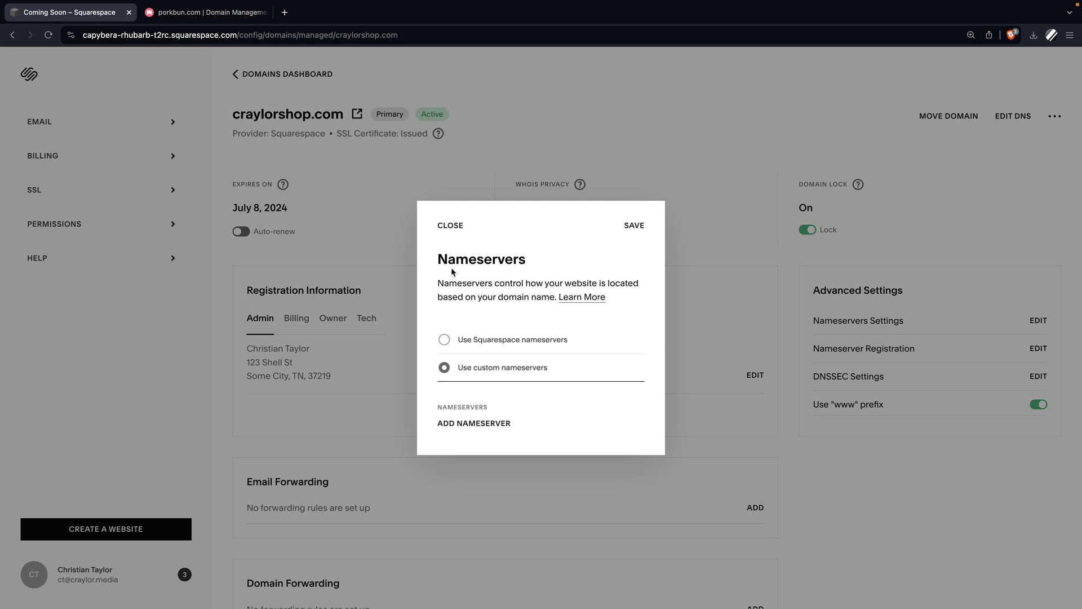
left_click(487, 429)
left_click(488, 435)
left_click(488, 449)
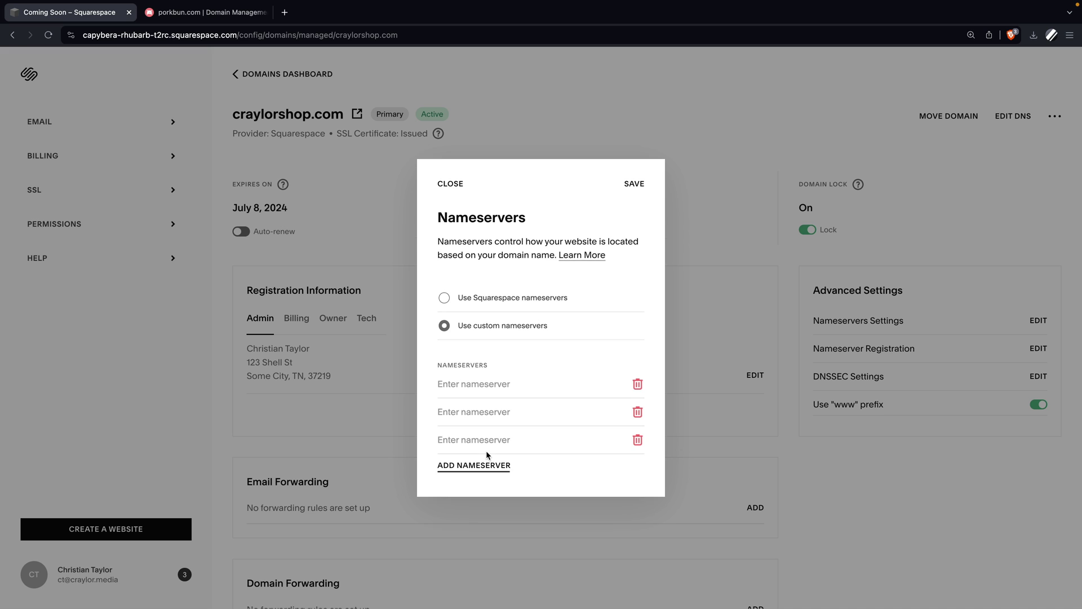
left_click(488, 463)
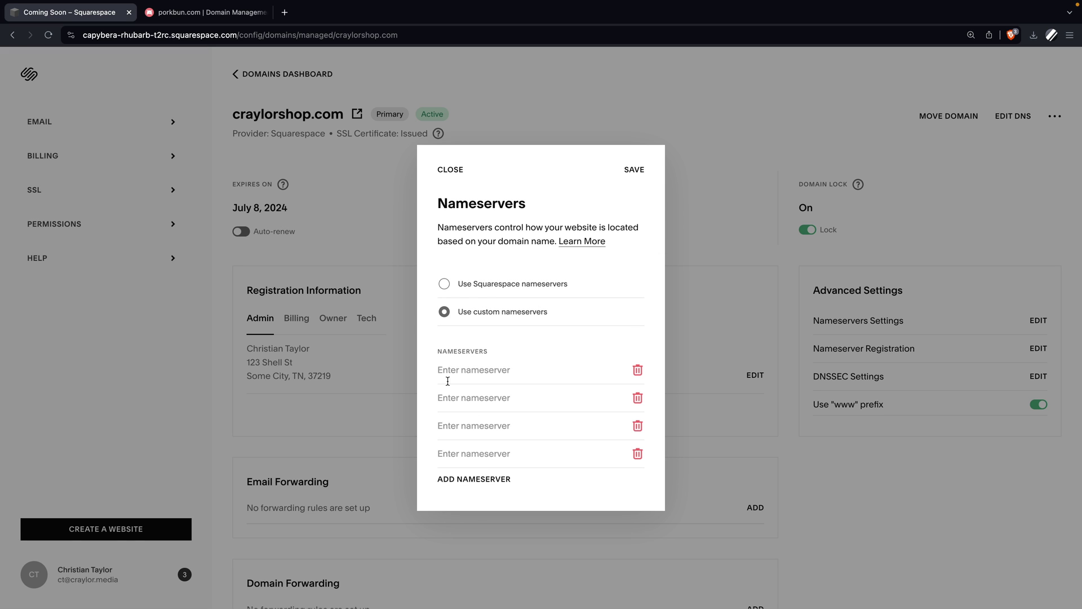
left_click(197, 12)
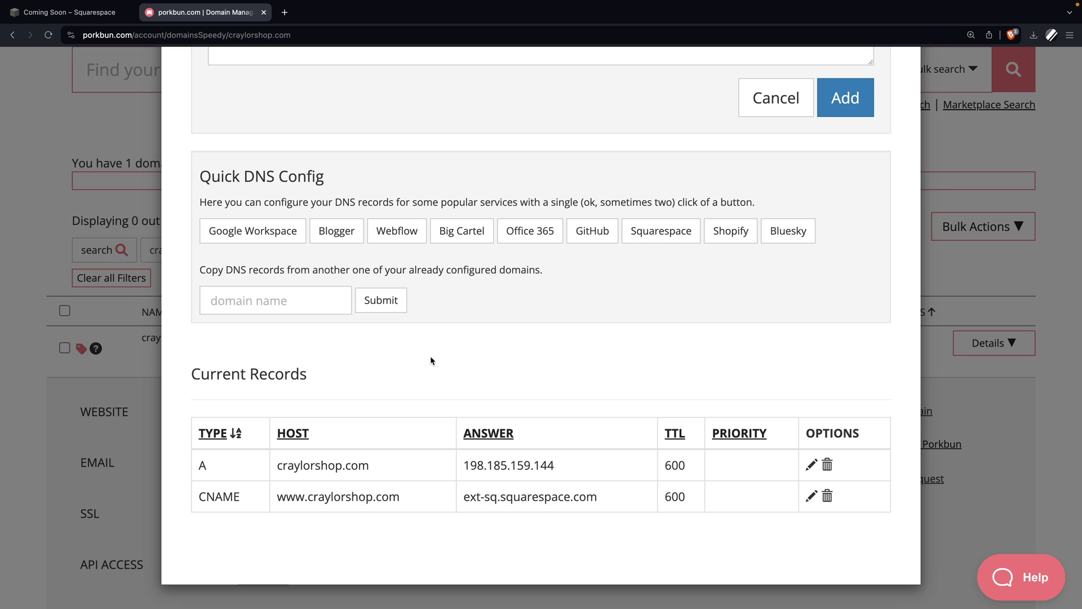
Copy salvador.porkbun.com from Porkbun's warning into the second Squarespace nameserver field
scroll(431, 361, "up", 10)
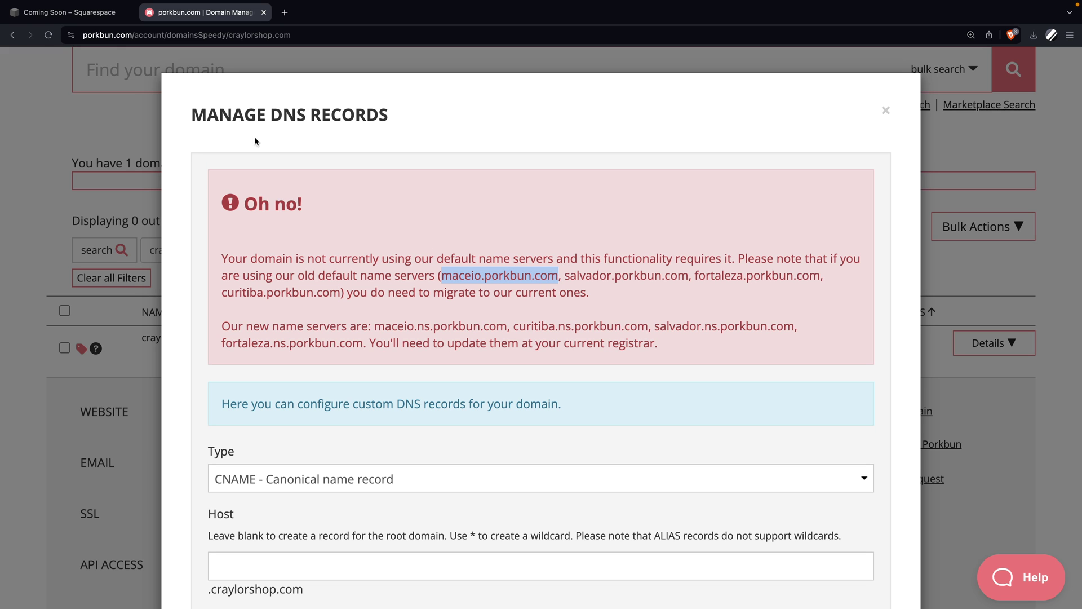
left_click(89, 17)
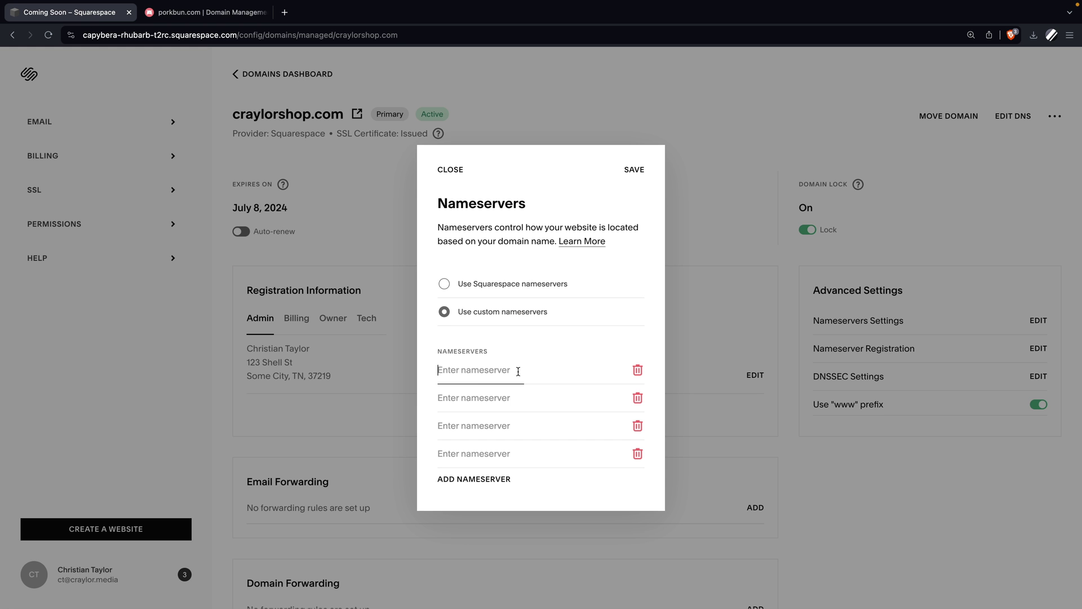
double_click(625, 275)
key("ctrl+c")
left_click(483, 398)
key("ctrl+v")
Enter fortaleza.porkbun.com and curitiba.porkbun.com as the third and fourth nameservers, and save
double_click(757, 274)
key("ctrl+c")
left_click(483, 426)
key("ctrl+v")
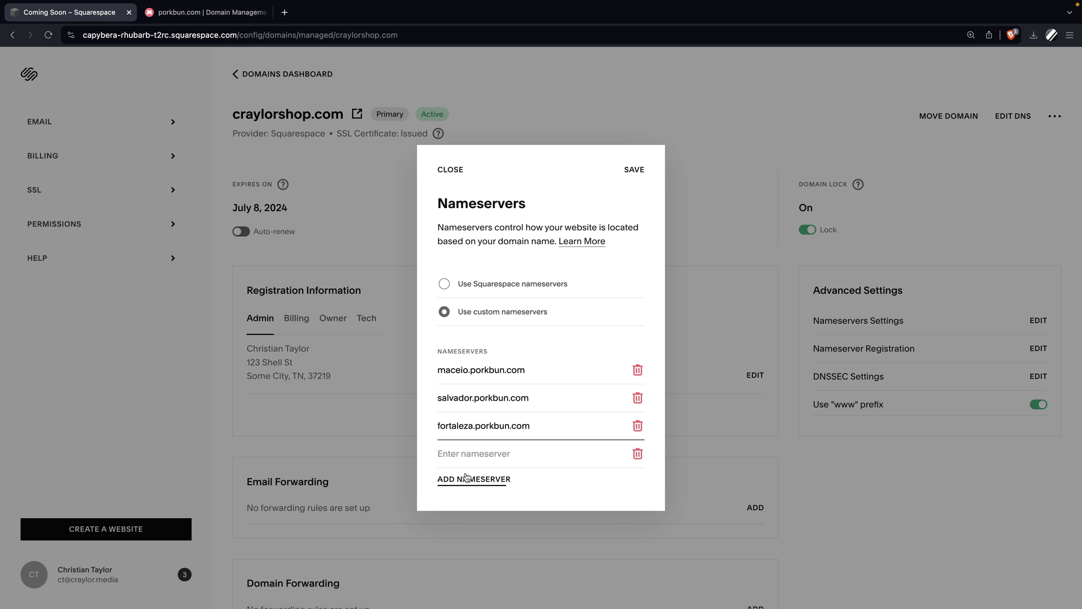
left_click(484, 453)
key("ctrl+v")
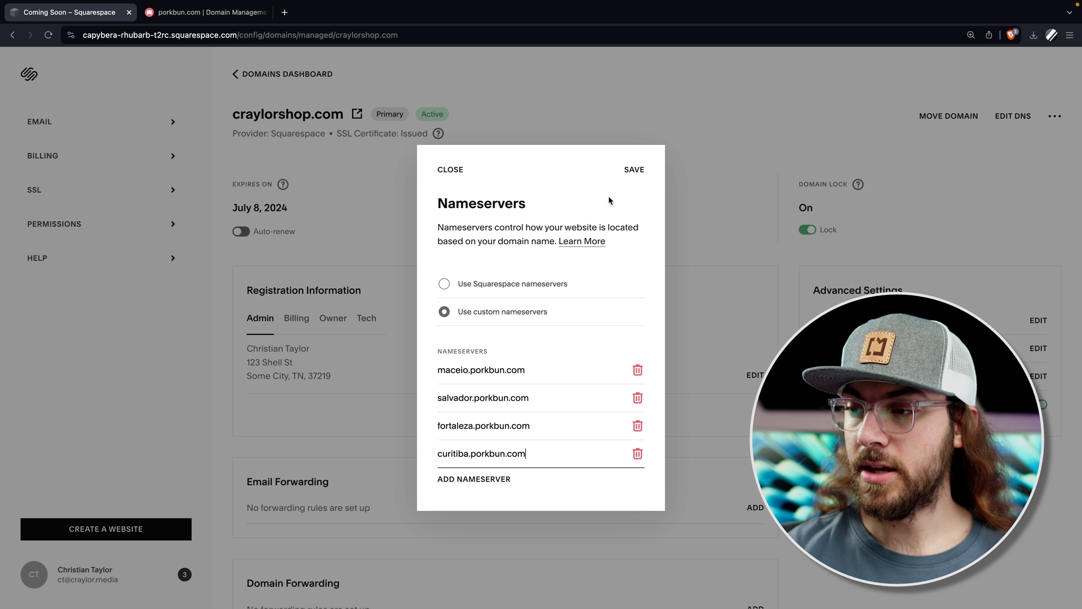
left_click(632, 175)
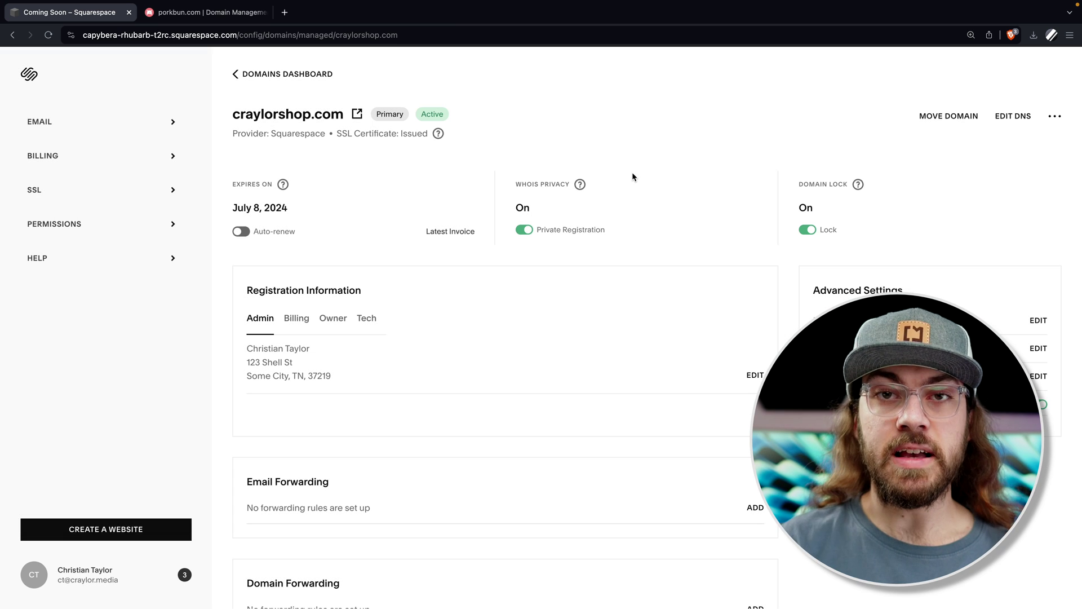